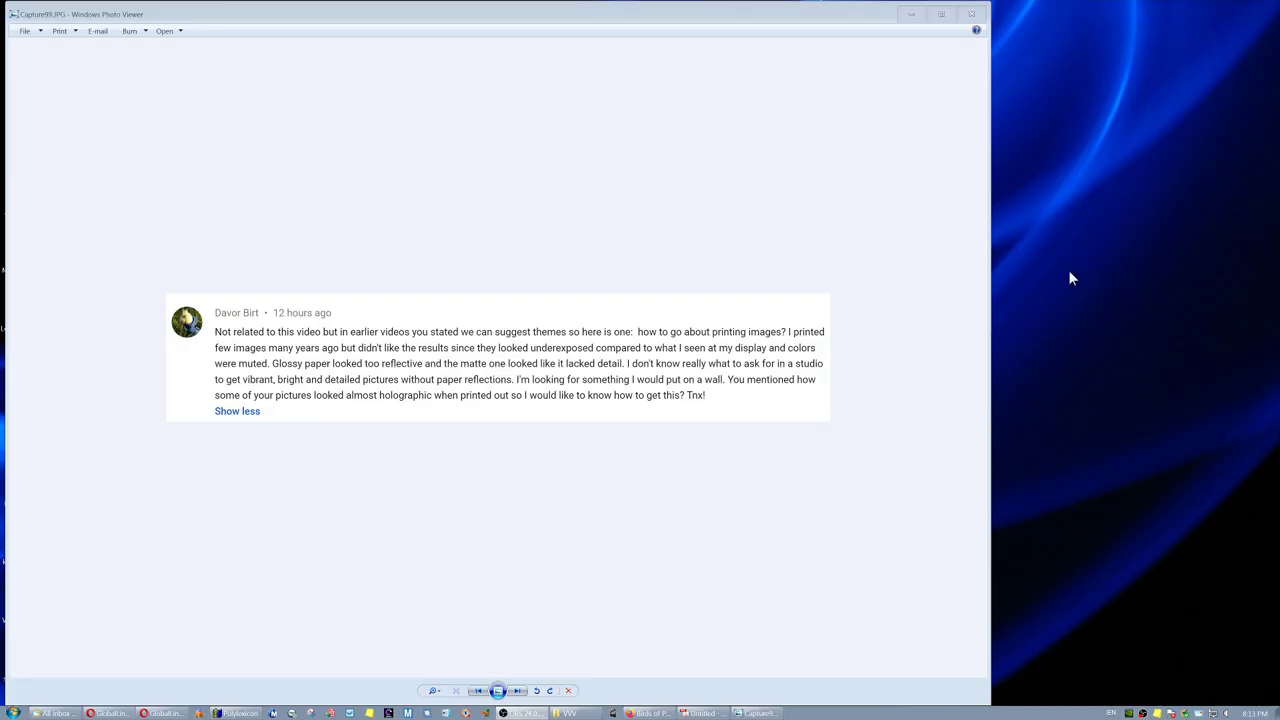
Open the display's Color Management settings and select the ASUS PA328 Color Profile,D6500.
{"action": "right_click", "coordinate": [1050, 270]}
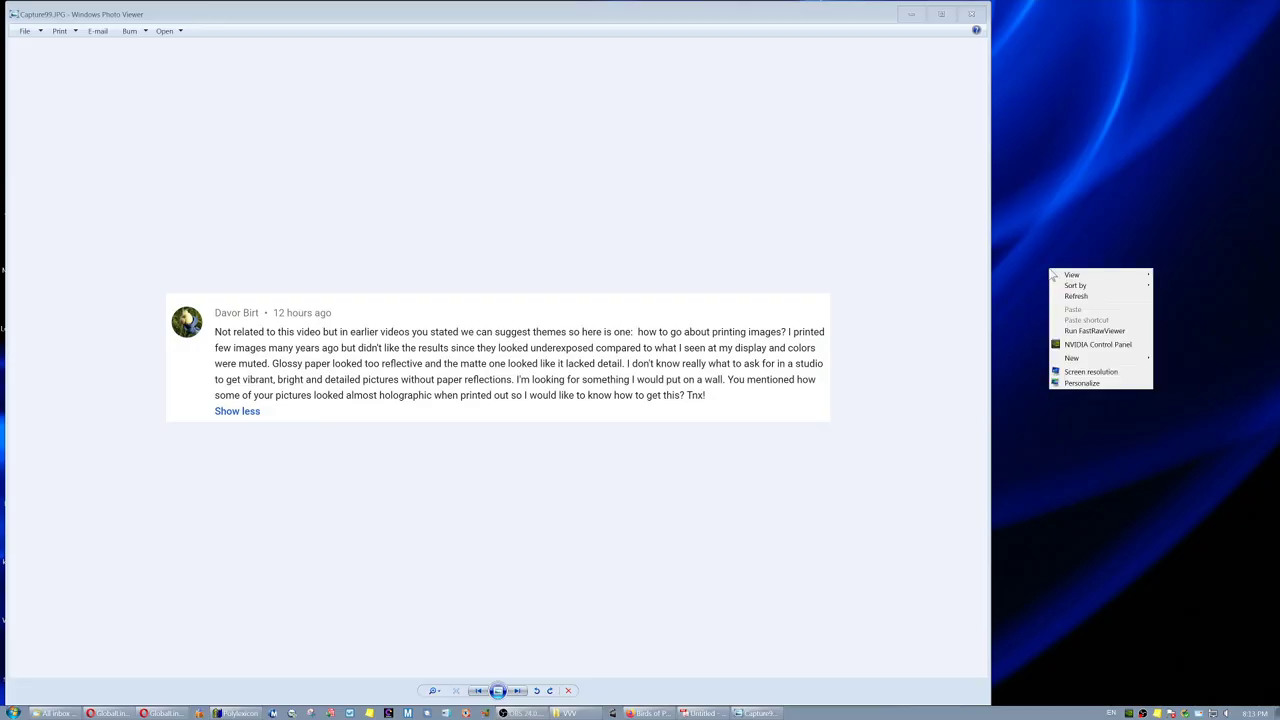
{"action": "left_click", "coordinate": [1069, 372]}
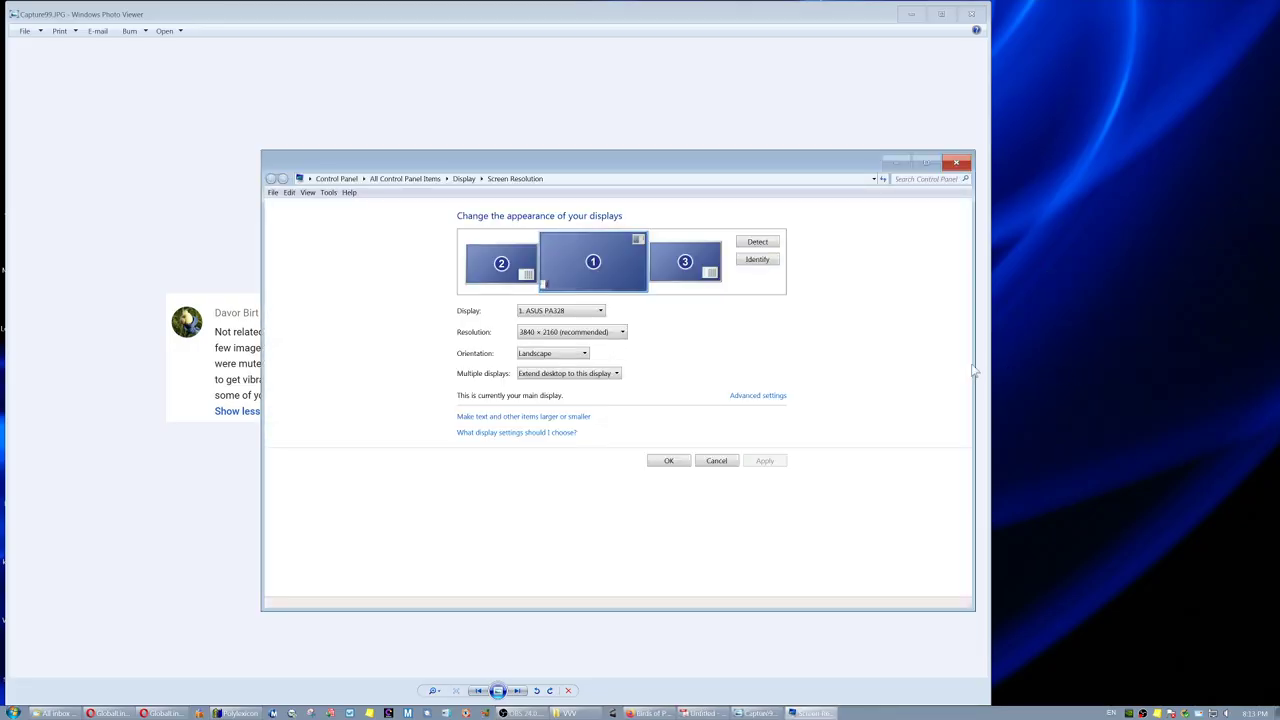
{"action": "left_click", "coordinate": [766, 398]}
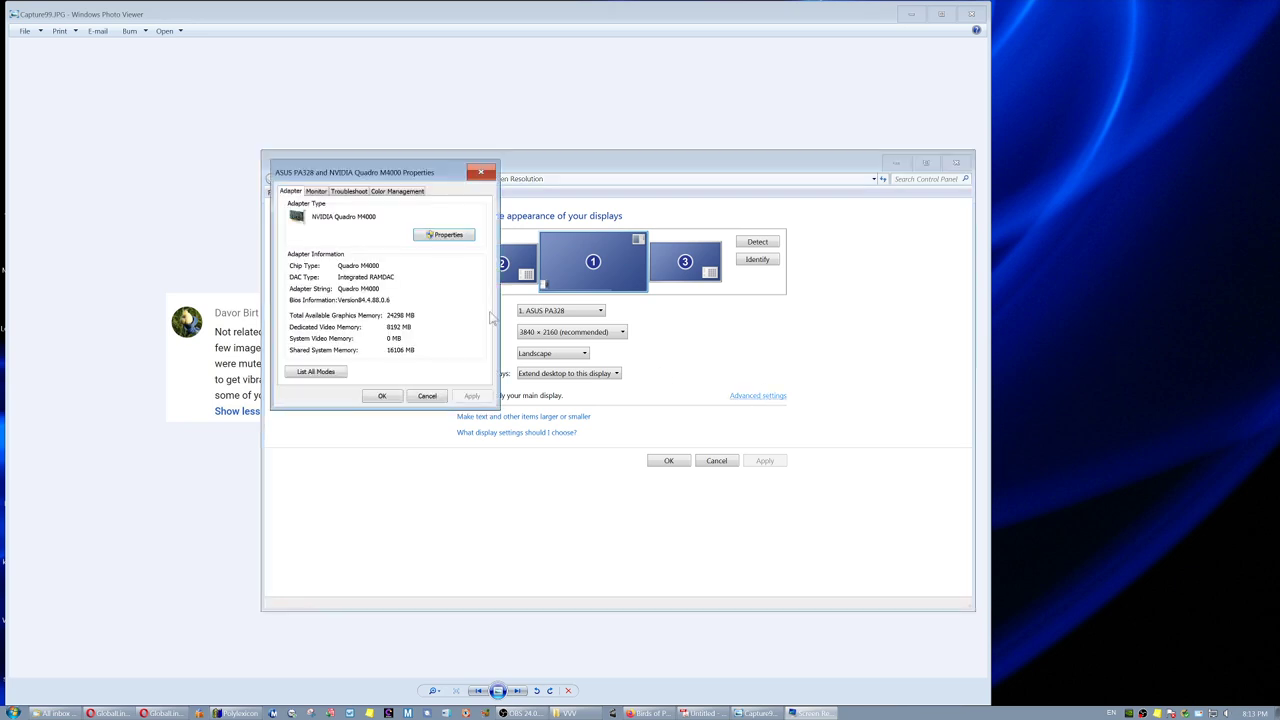
{"action": "left_click", "coordinate": [393, 192]}
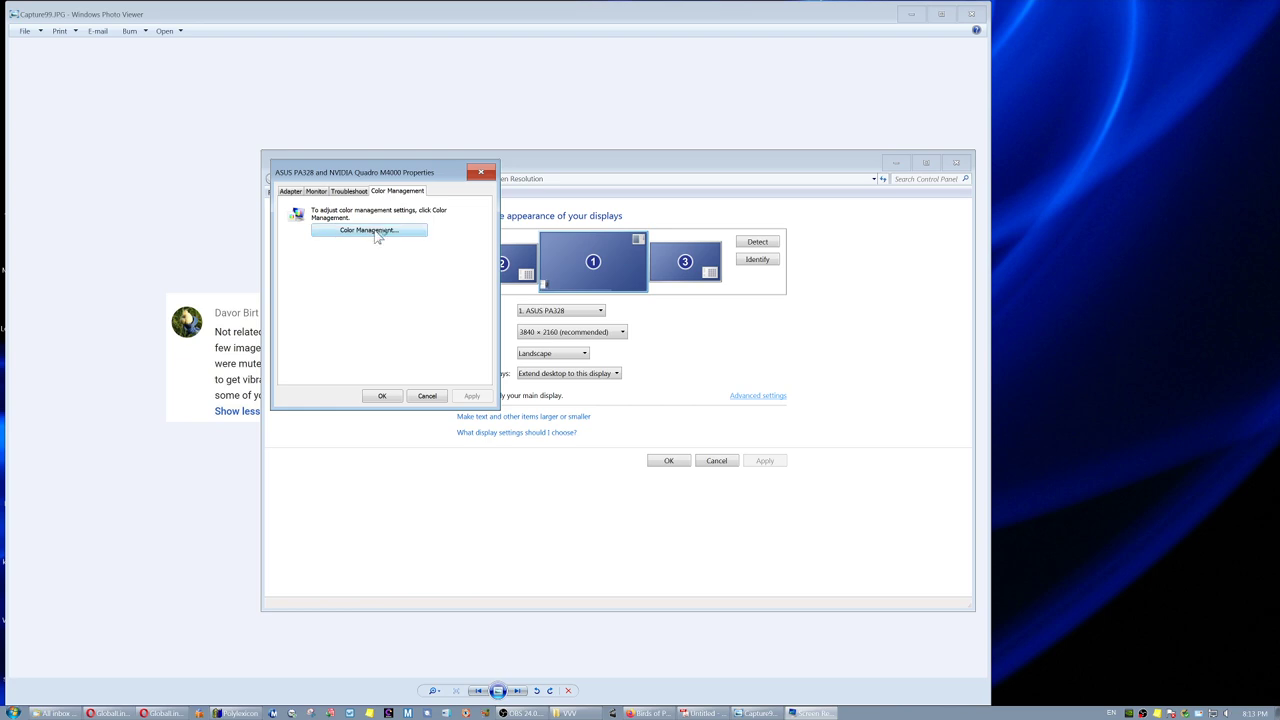
{"action": "left_click", "coordinate": [376, 234]}
{"action": "left_click_drag", "start_coordinate": [281, 71], "coordinate": [541, 209]}
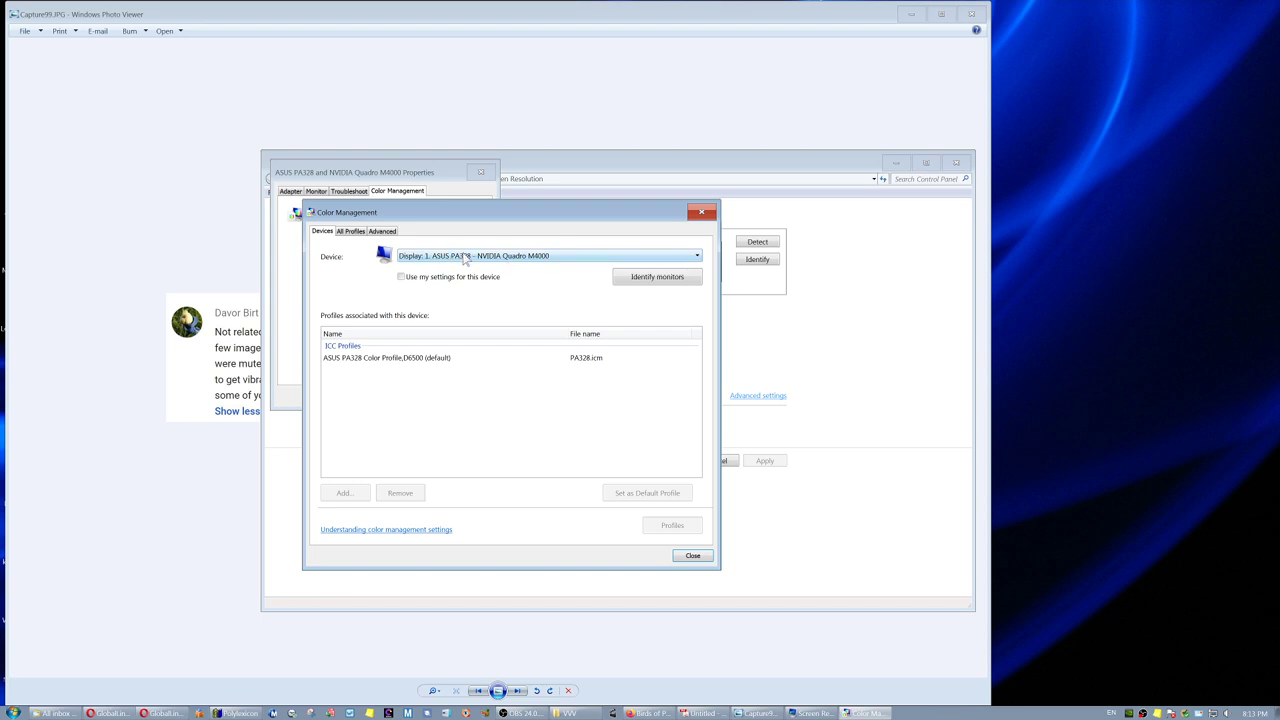
{"action": "left_click", "coordinate": [413, 358]}
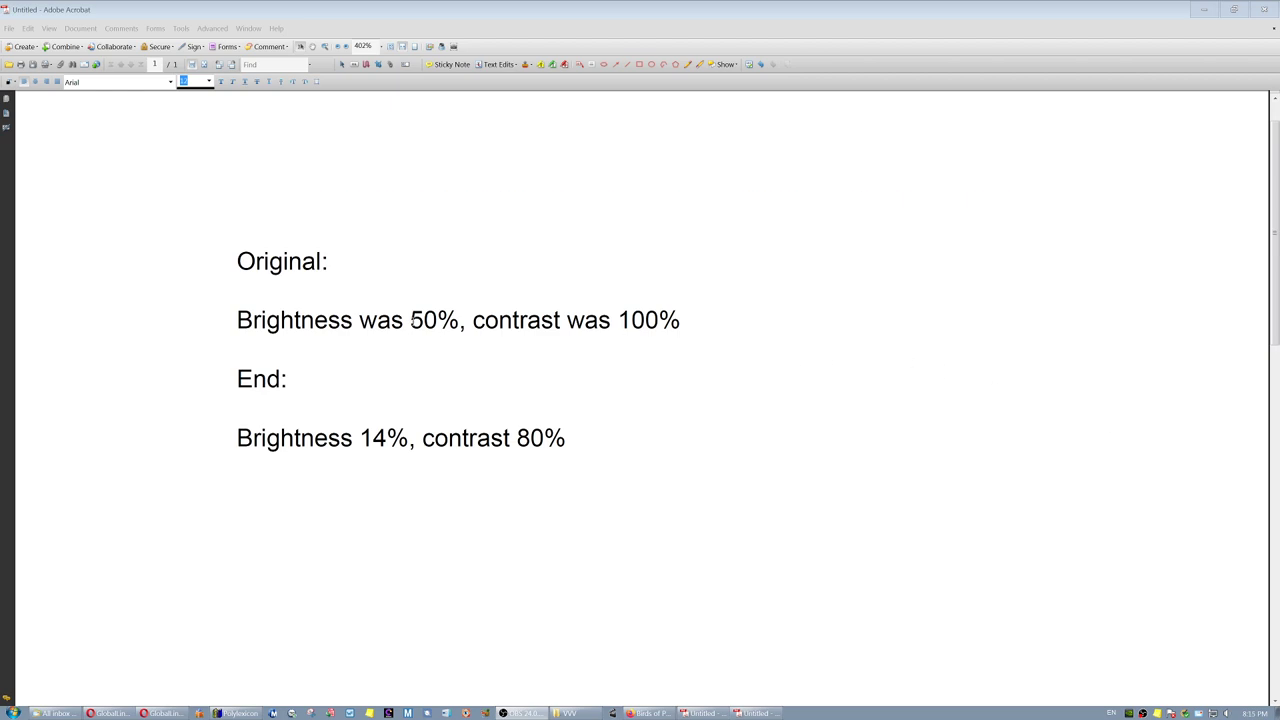
Review the 50% and 14% brightness and 80% contrast values, then bold 'Brightness 14%,'.
{"action": "left_click_drag", "start_coordinate": [410, 322], "coordinate": [460, 322]}
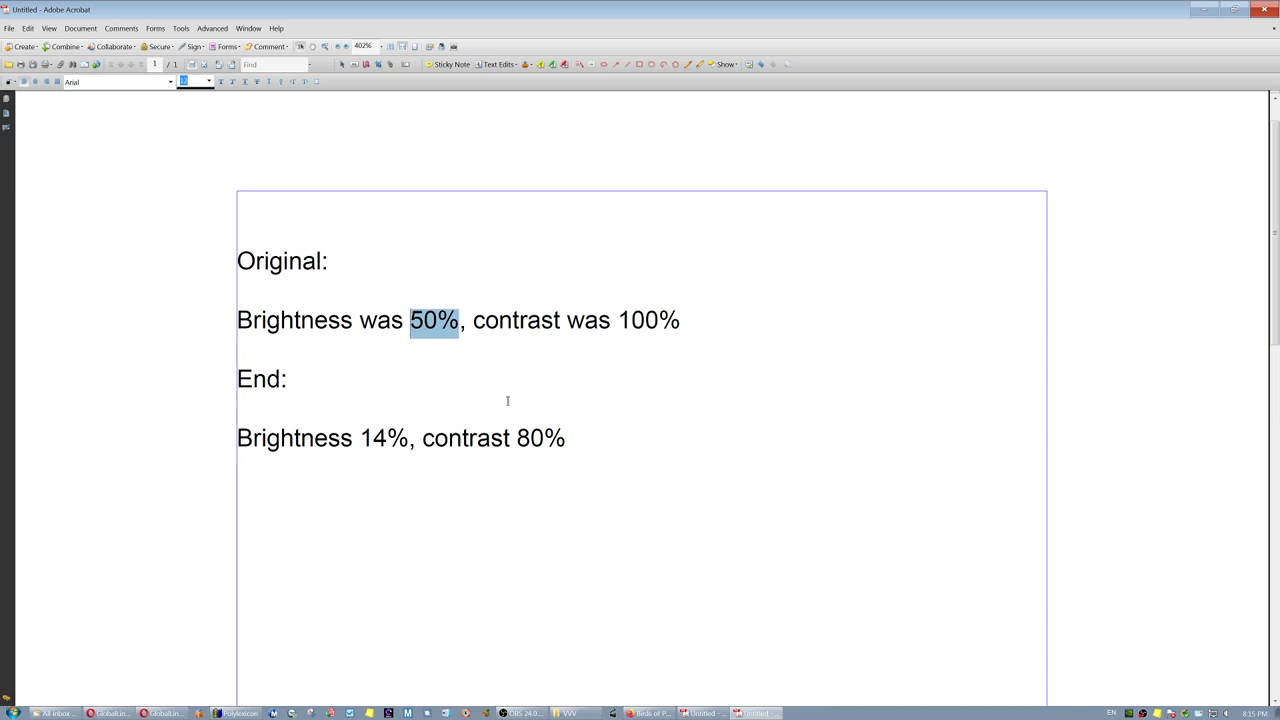
{"action": "left_click", "coordinate": [361, 438]}
{"action": "left_click_drag", "start_coordinate": [361, 438], "coordinate": [386, 438]}
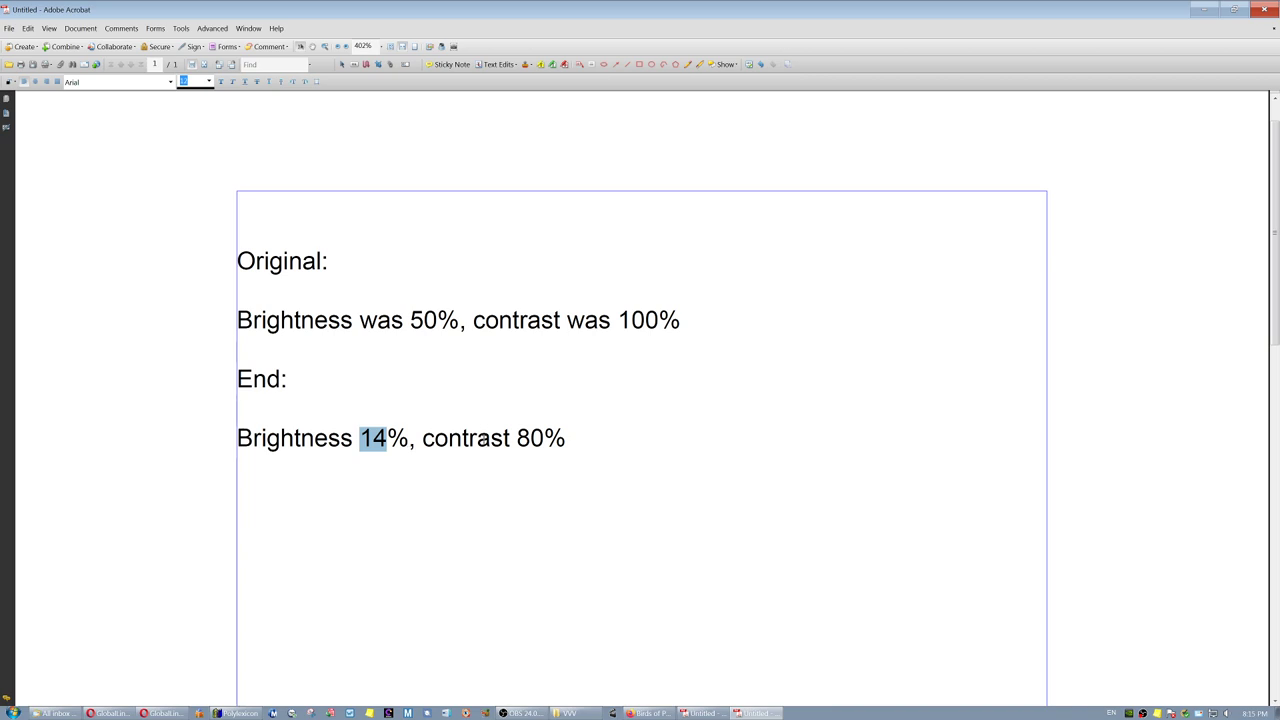
{"action": "left_click_drag", "start_coordinate": [514, 438], "coordinate": [570, 437]}
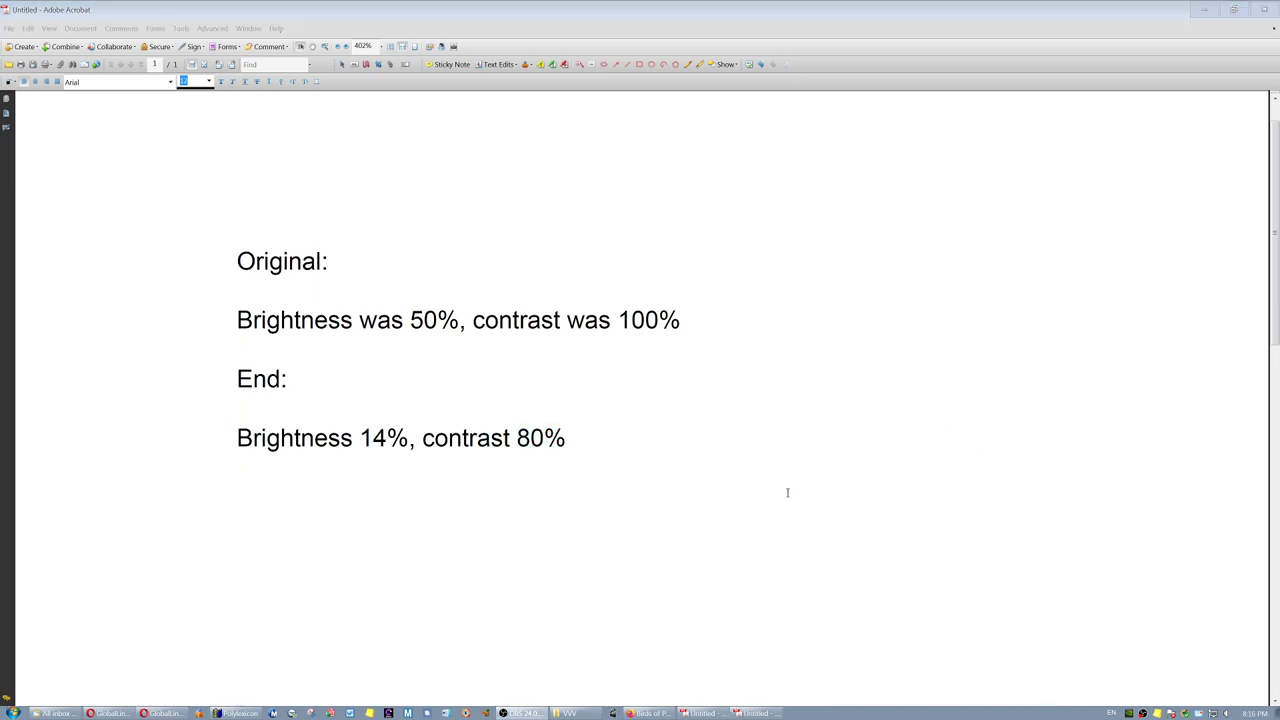
{"action": "left_click_drag", "start_coordinate": [230, 436], "coordinate": [414, 438]}
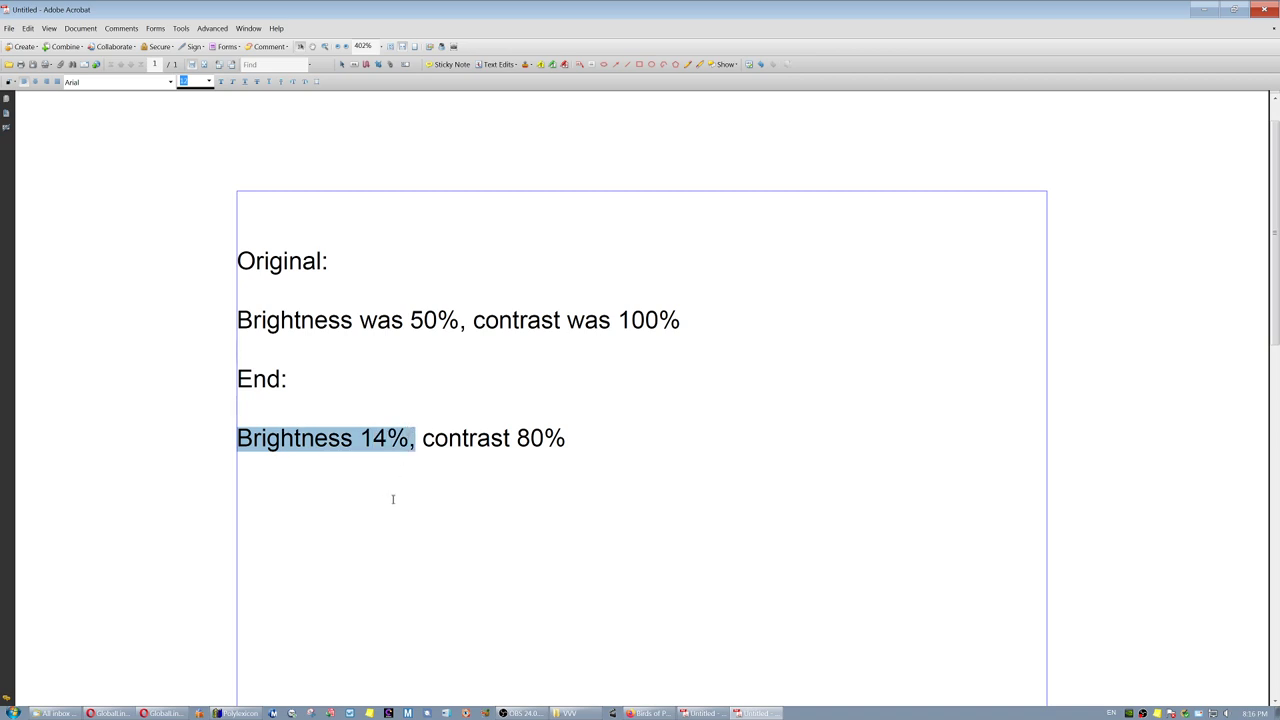
{"action": "key", "text": "ctrl+b"}
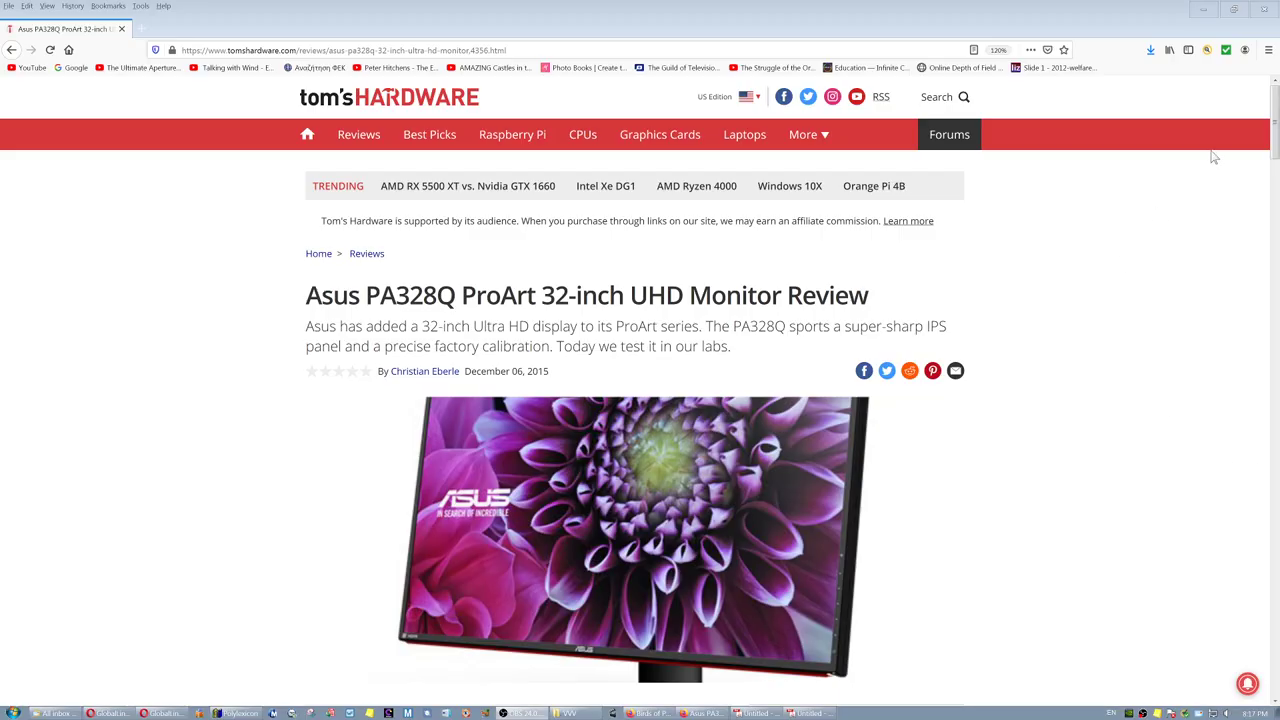
Go to page 3 of the Asus PA328Q review.
{"action": "scroll", "coordinate": [1276, 122], "scroll_direction": "down", "scroll_amount": 1}
{"action": "left_click_drag", "start_coordinate": [1276, 122], "coordinate": [1275, 423]}
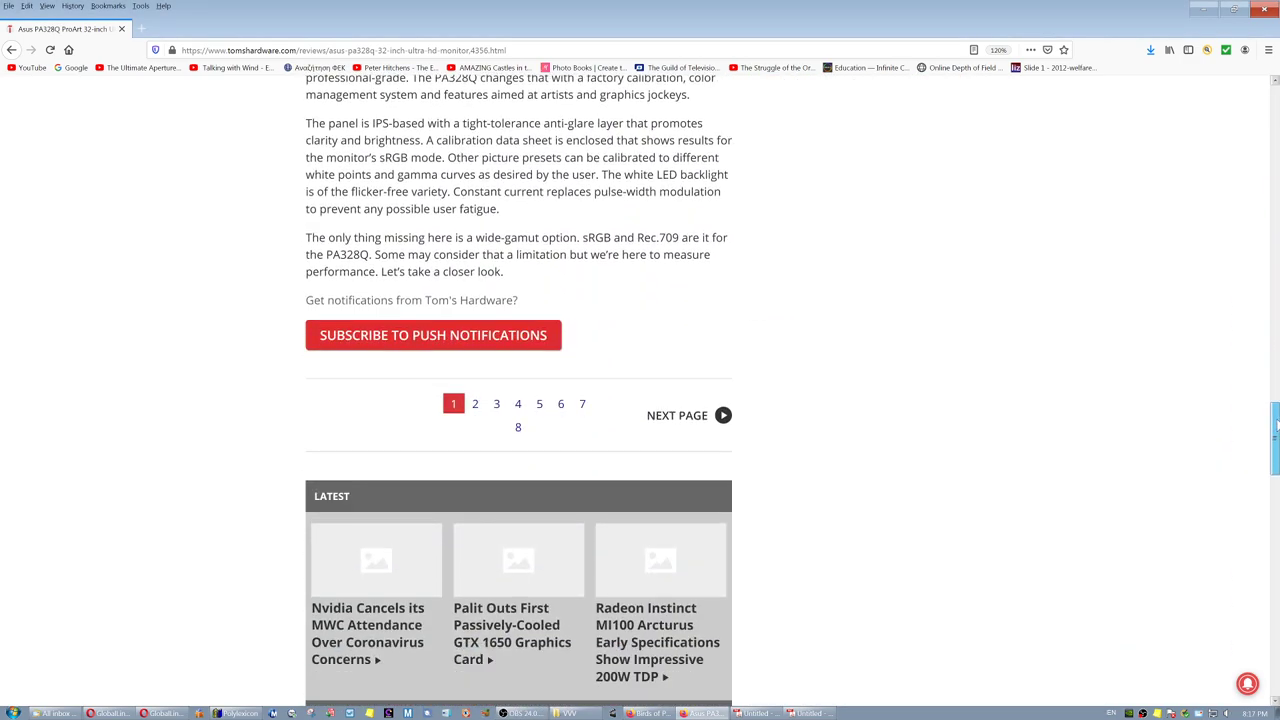
{"action": "left_click", "coordinate": [496, 404]}
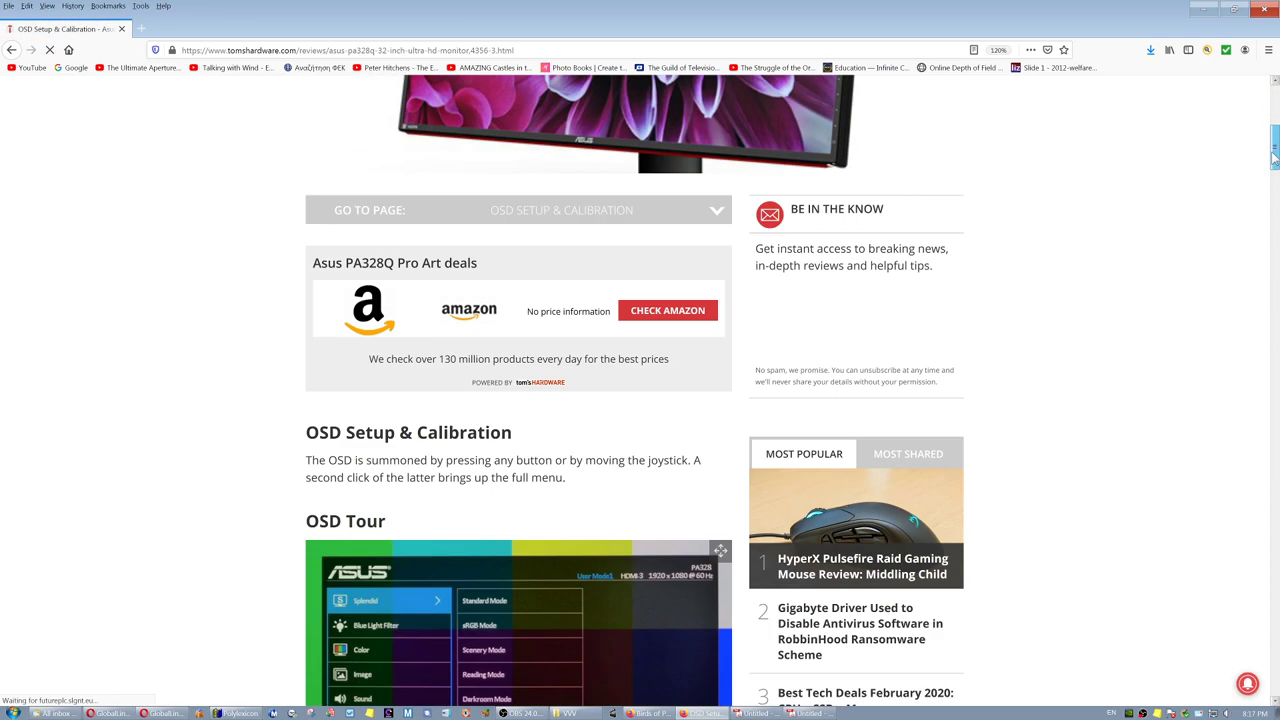
In the calibration settings table, highlight the 120 and 100 cd/m2 brightness rows.
{"action": "left_click_drag", "start_coordinate": [1274, 120], "coordinate": [1273, 172]}
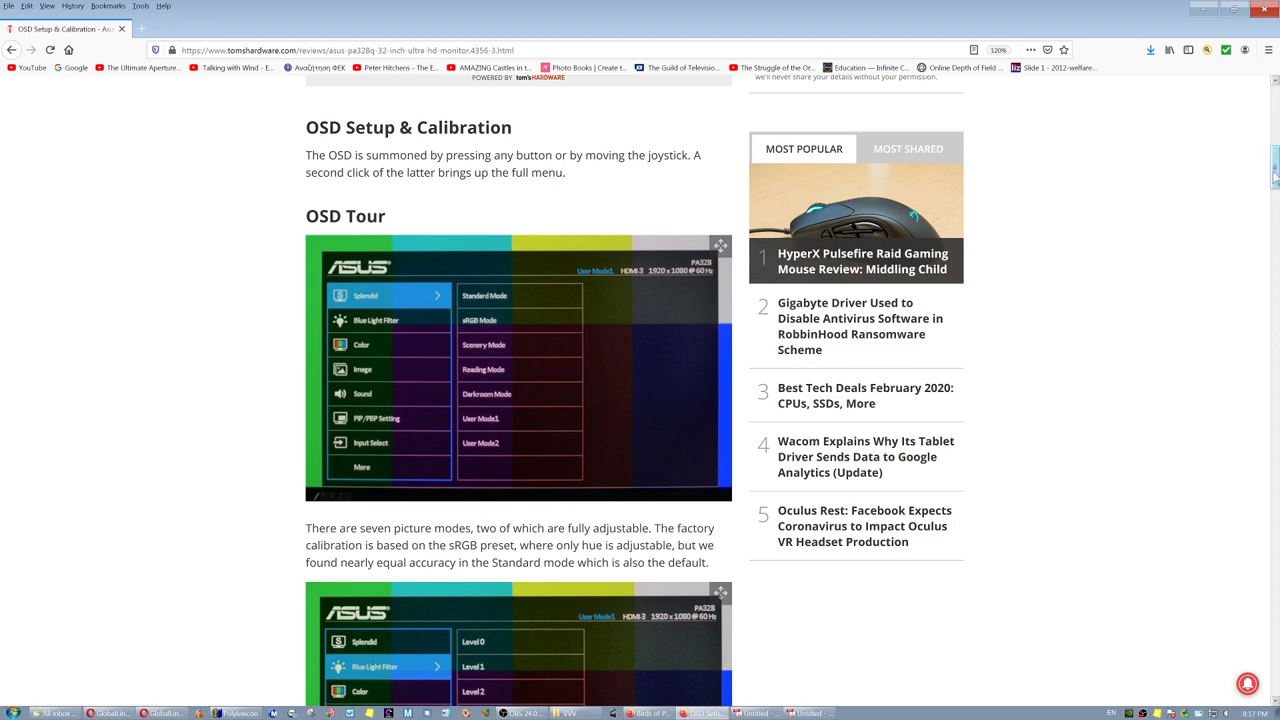
{"action": "left_click_drag", "start_coordinate": [1274, 172], "coordinate": [1269, 508]}
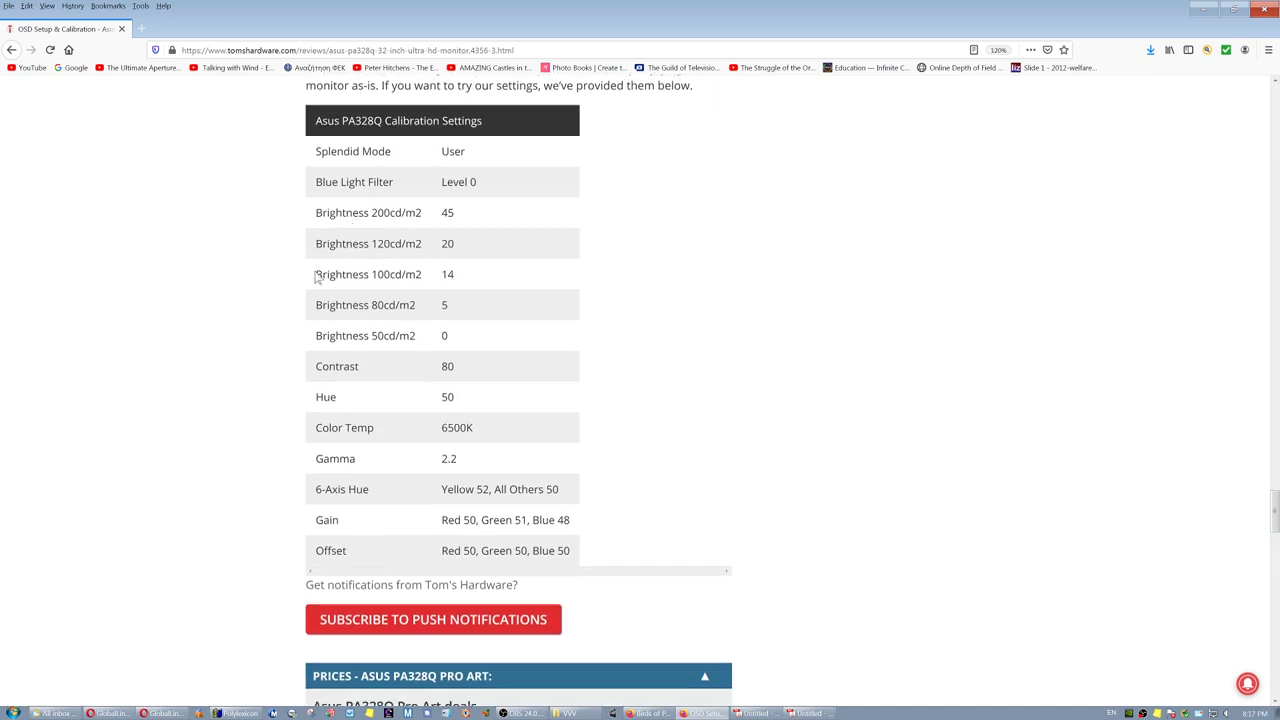
{"action": "left_click_drag", "start_coordinate": [316, 277], "coordinate": [480, 280]}
{"action": "left_click", "coordinate": [458, 279]}
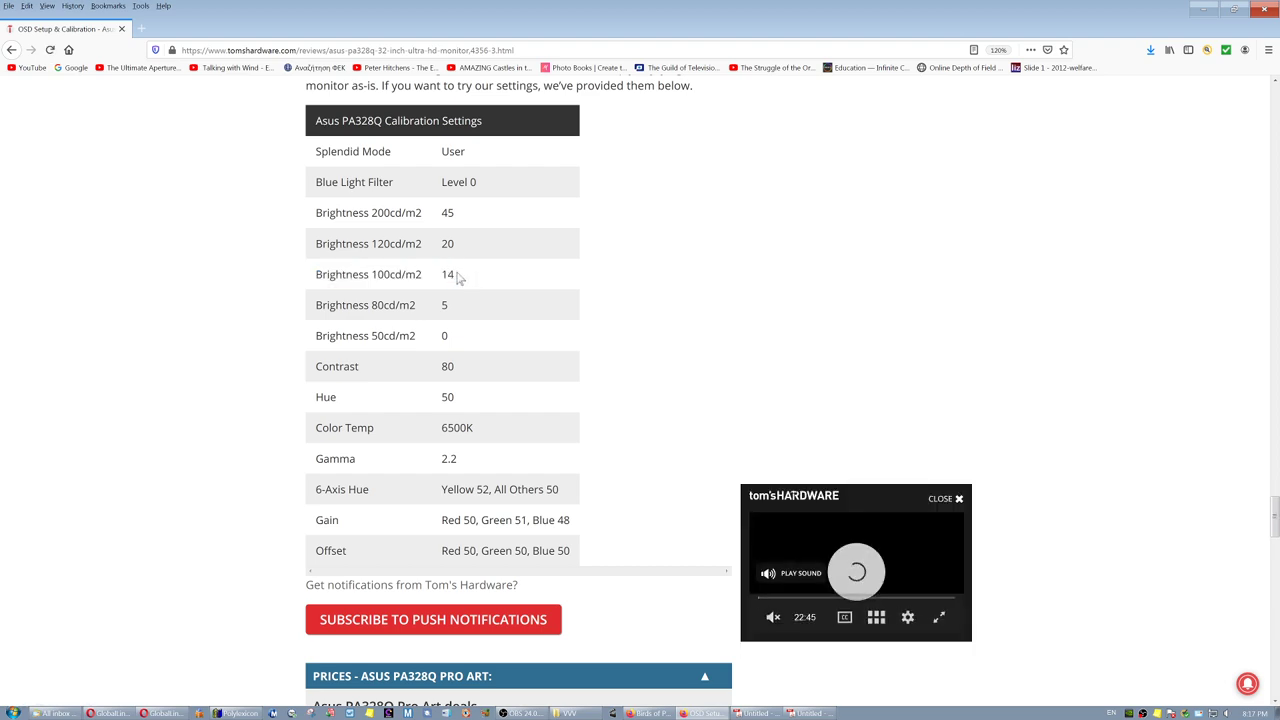
{"action": "left_click_drag", "start_coordinate": [458, 279], "coordinate": [443, 276]}
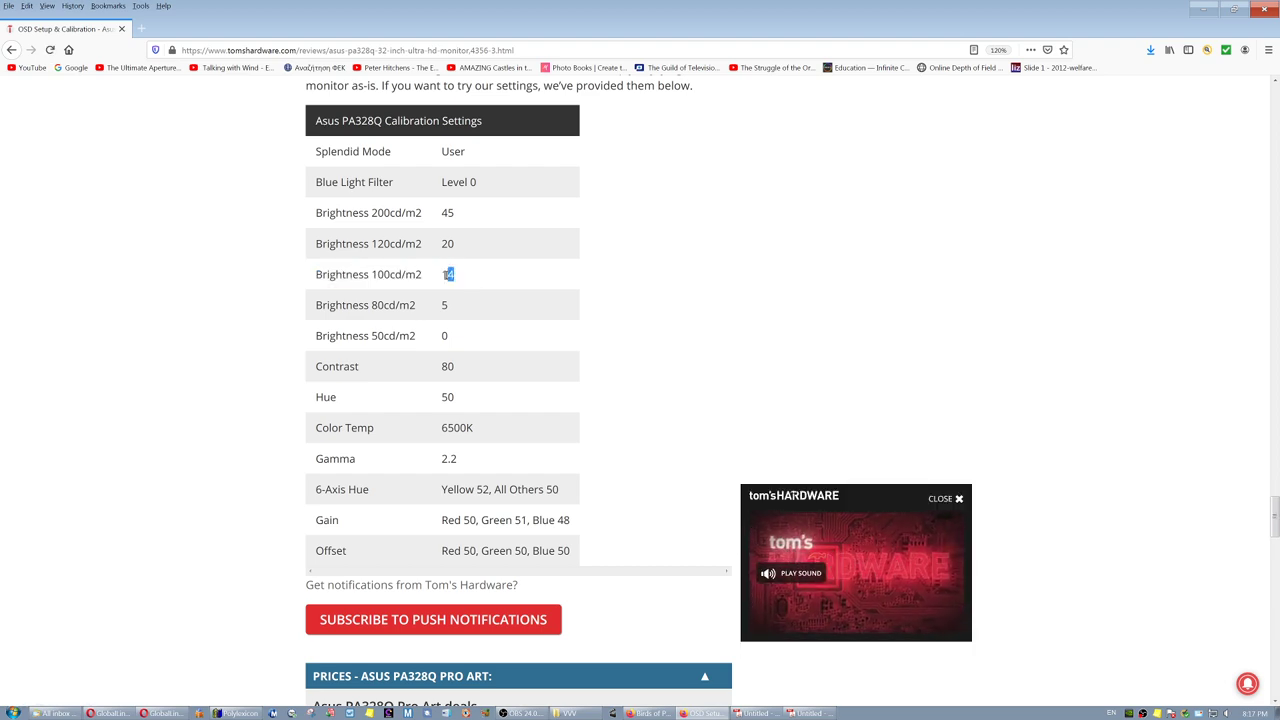
{"action": "left_click", "coordinate": [445, 276]}
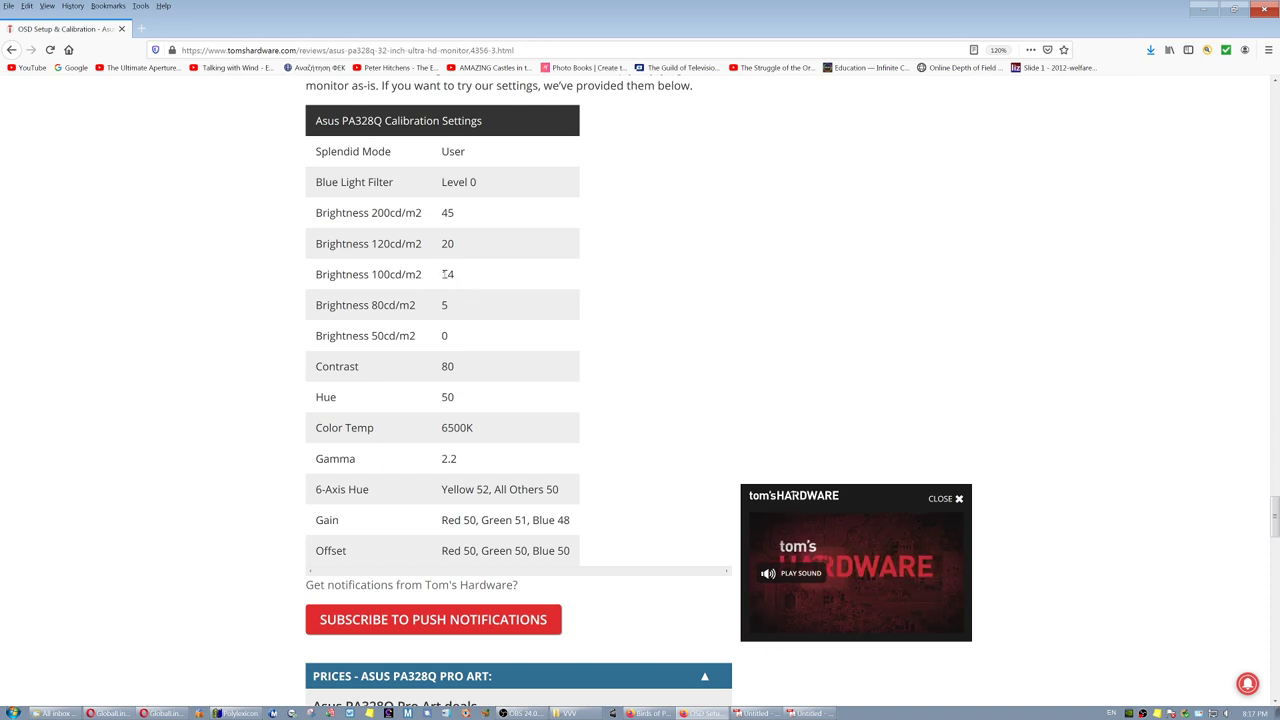
{"action": "double_click", "coordinate": [444, 274]}
{"action": "left_click", "coordinate": [410, 267]}
{"action": "left_click_drag", "start_coordinate": [316, 243], "coordinate": [477, 277]}
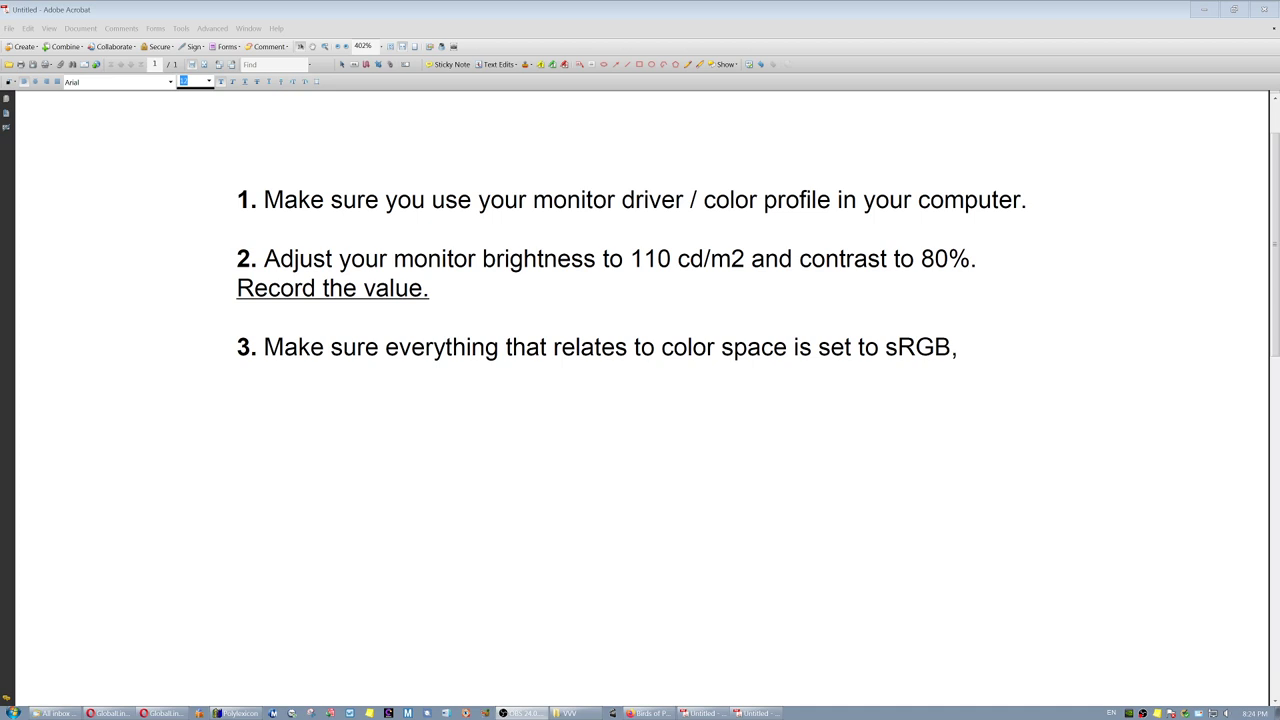
Paste 'EXCEPT the color space where you OPEN the RAW file.' under item 3.
{"action": "type", "text": "EXCEPT the color space where you OPEN the RAW file."}
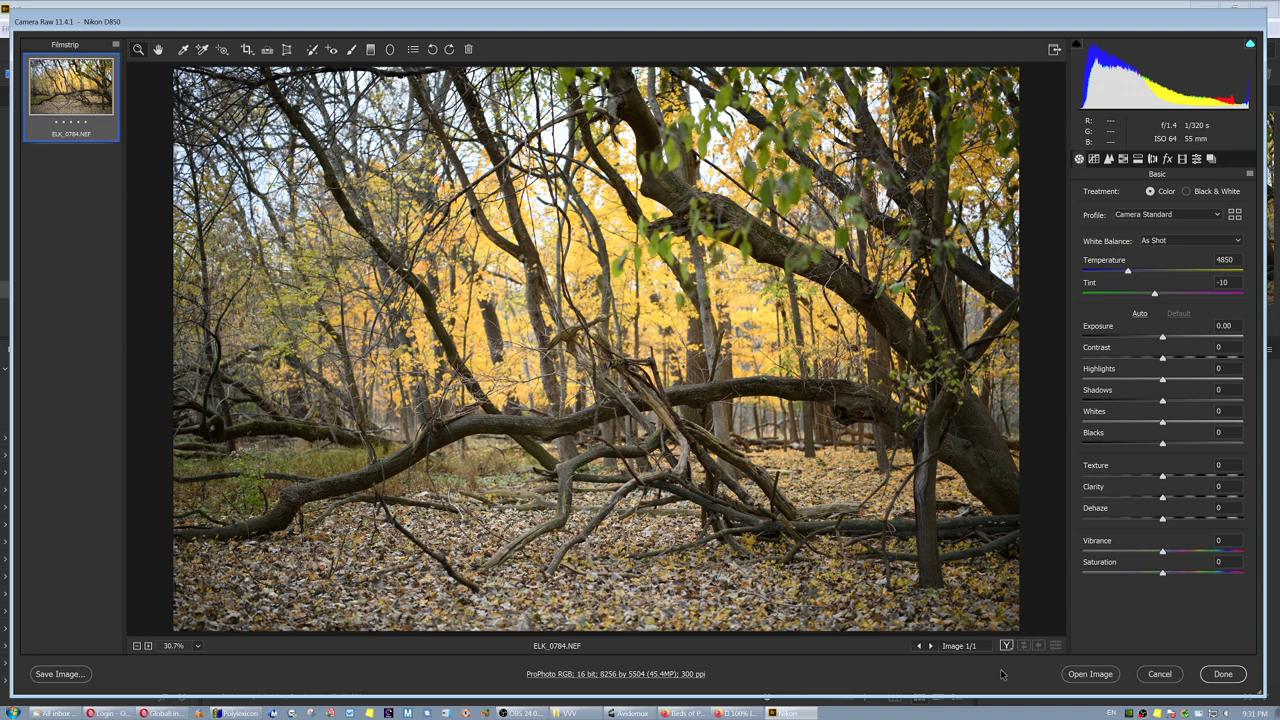
{"action": "left_click", "coordinate": [647, 677]}
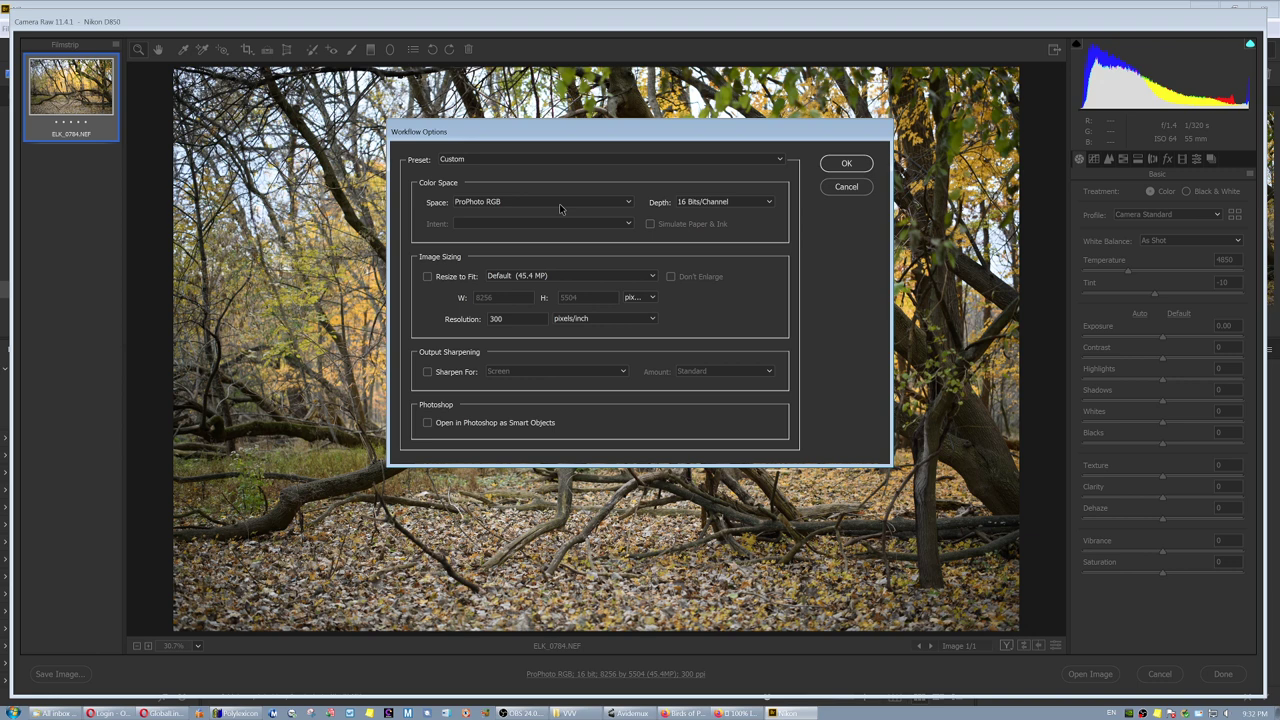
{"action": "left_click", "coordinate": [850, 188]}
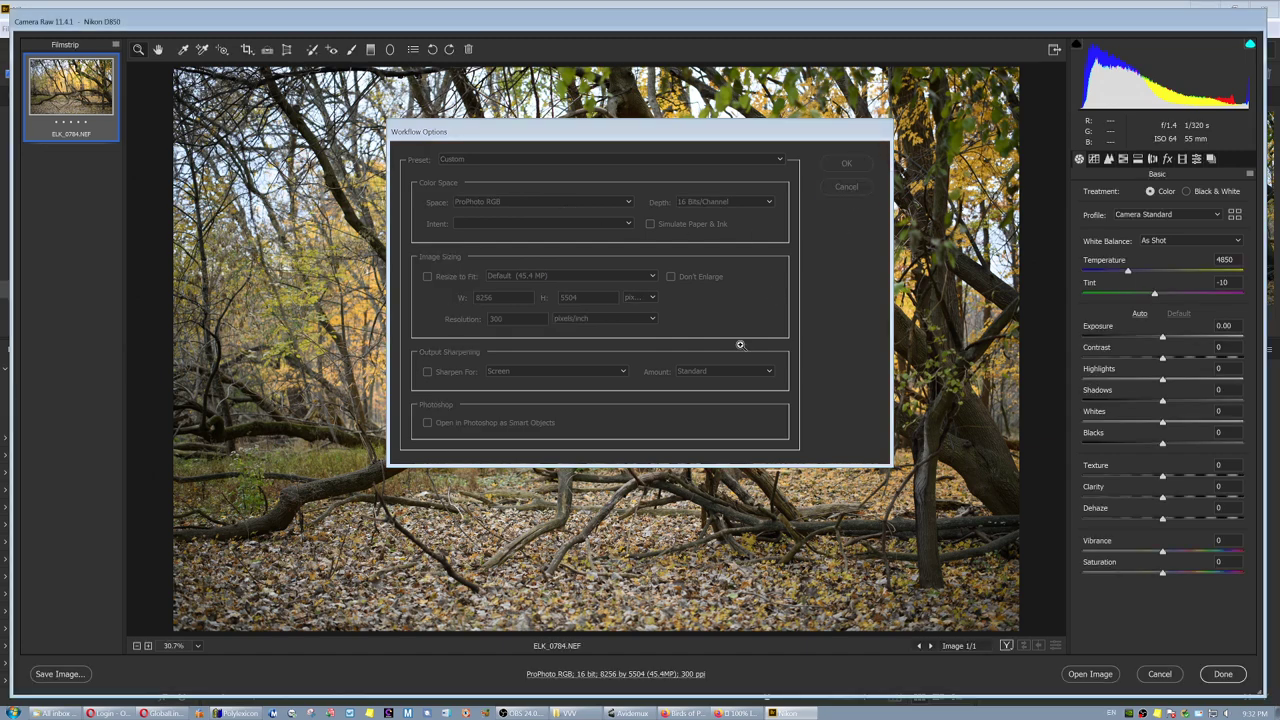
Save the forest photo as a 16-bit TIFF in sRGB IEC61966-2.1 to the desktop.
{"action": "left_click", "coordinate": [58, 674]}
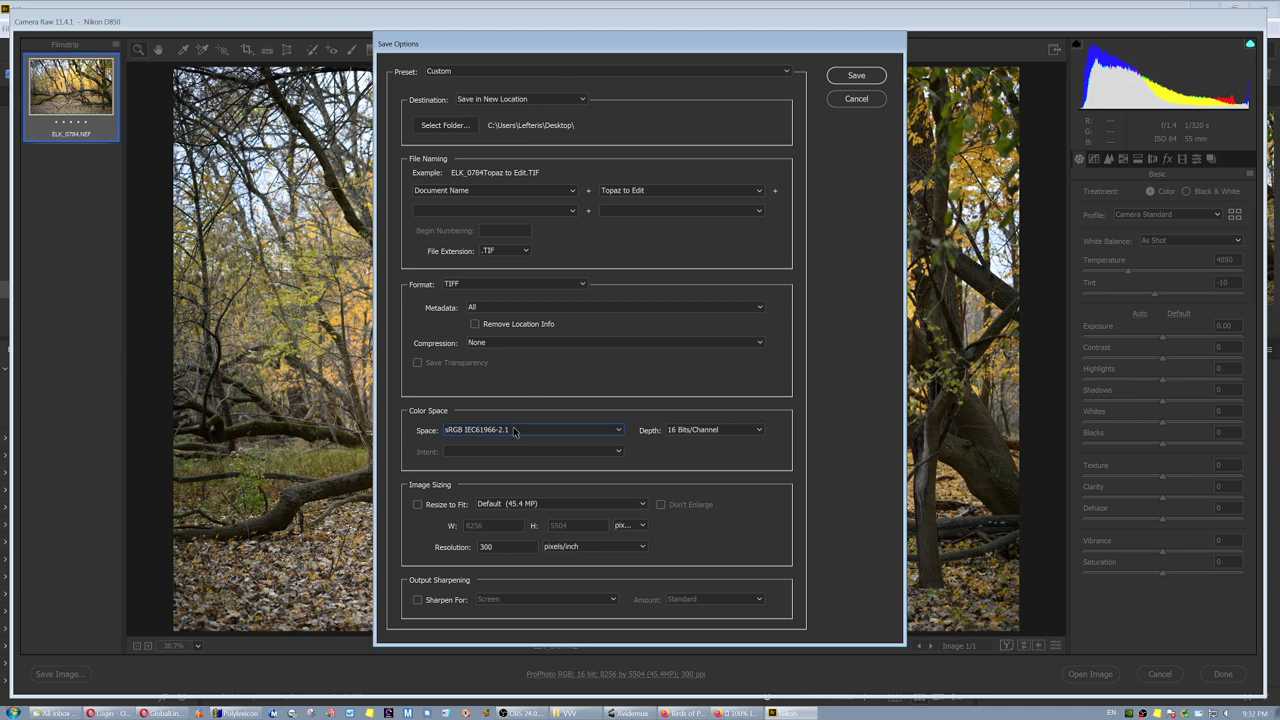
{"action": "left_click", "coordinate": [515, 430]}
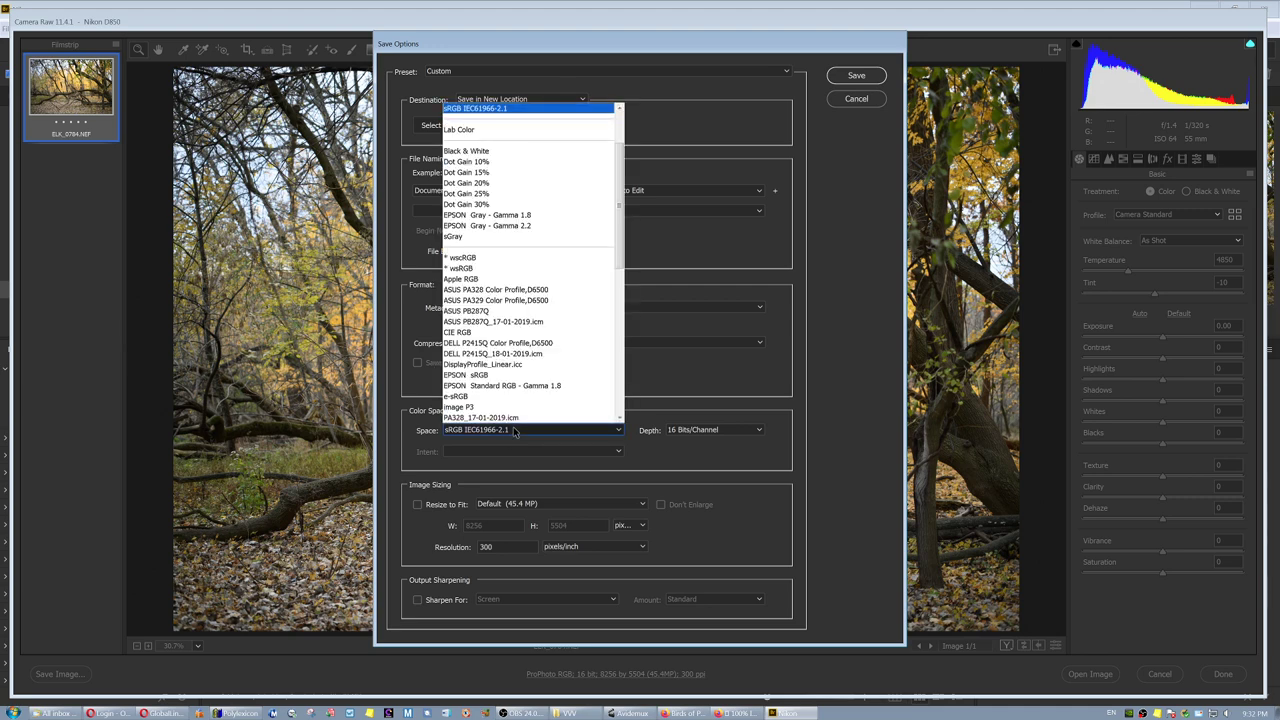
{"action": "left_click", "coordinate": [515, 430]}
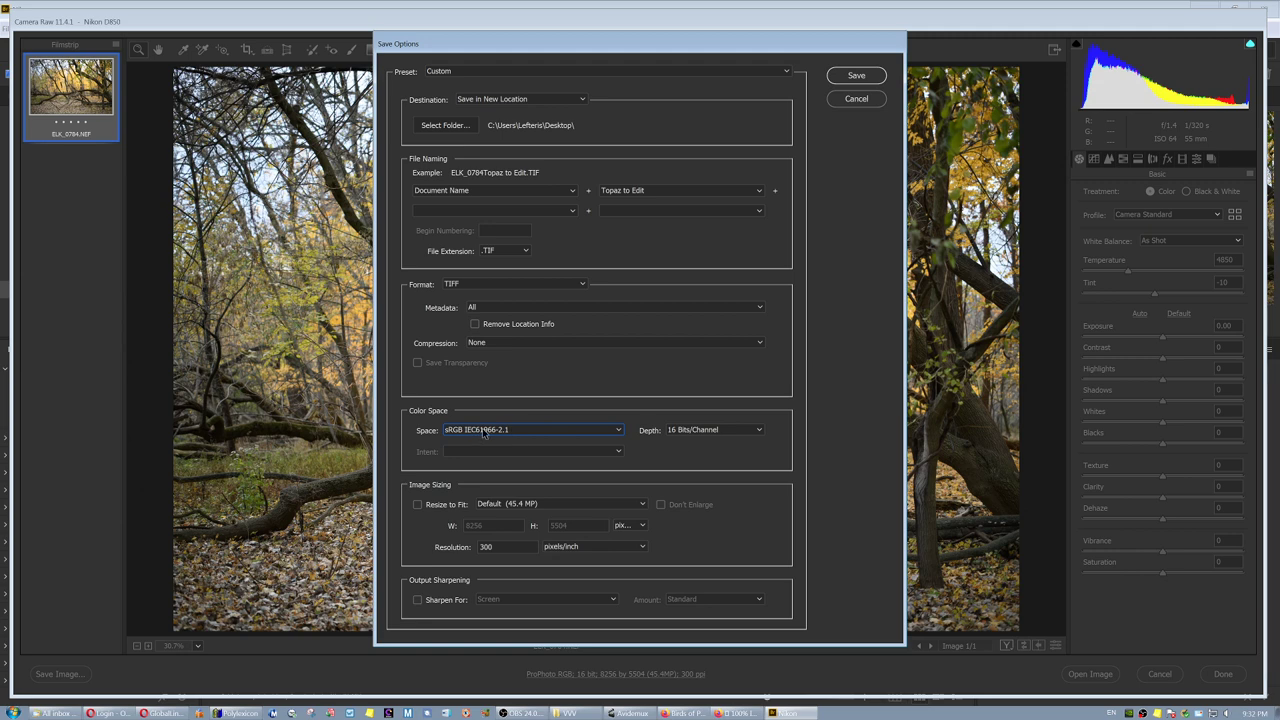
{"action": "left_click", "coordinate": [856, 75]}
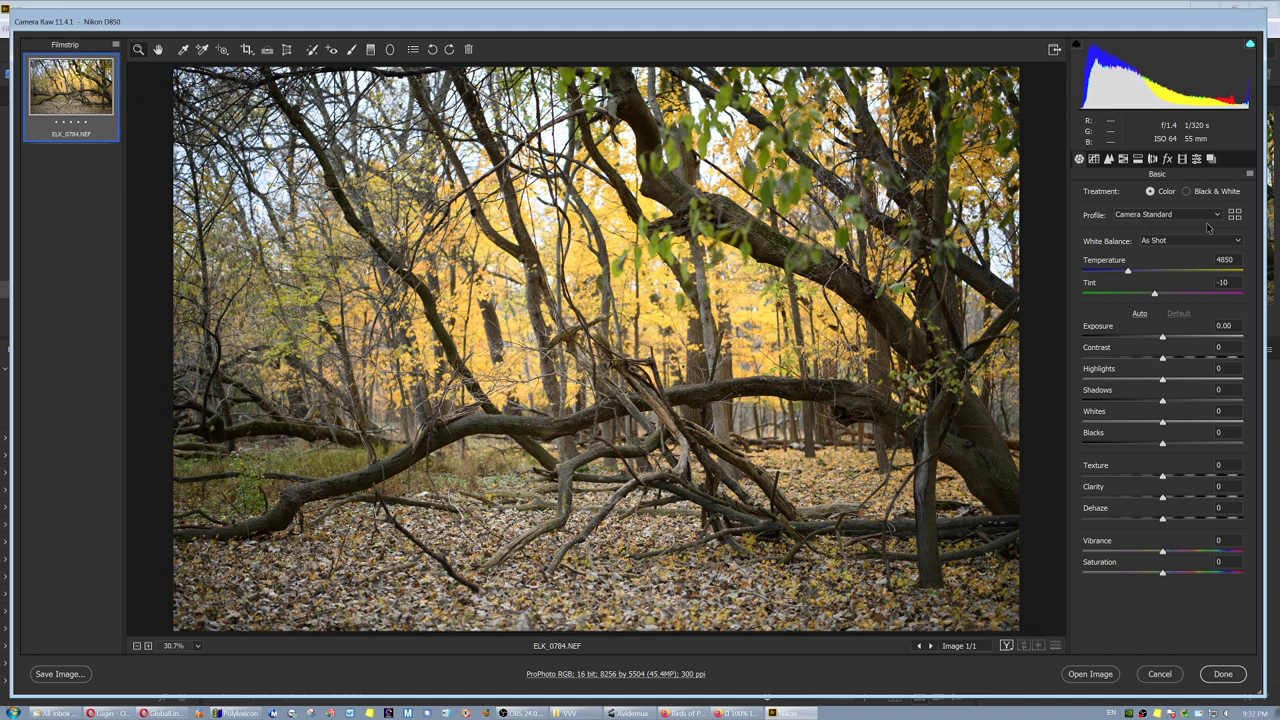
{"action": "left_click", "coordinate": [1236, 215]}
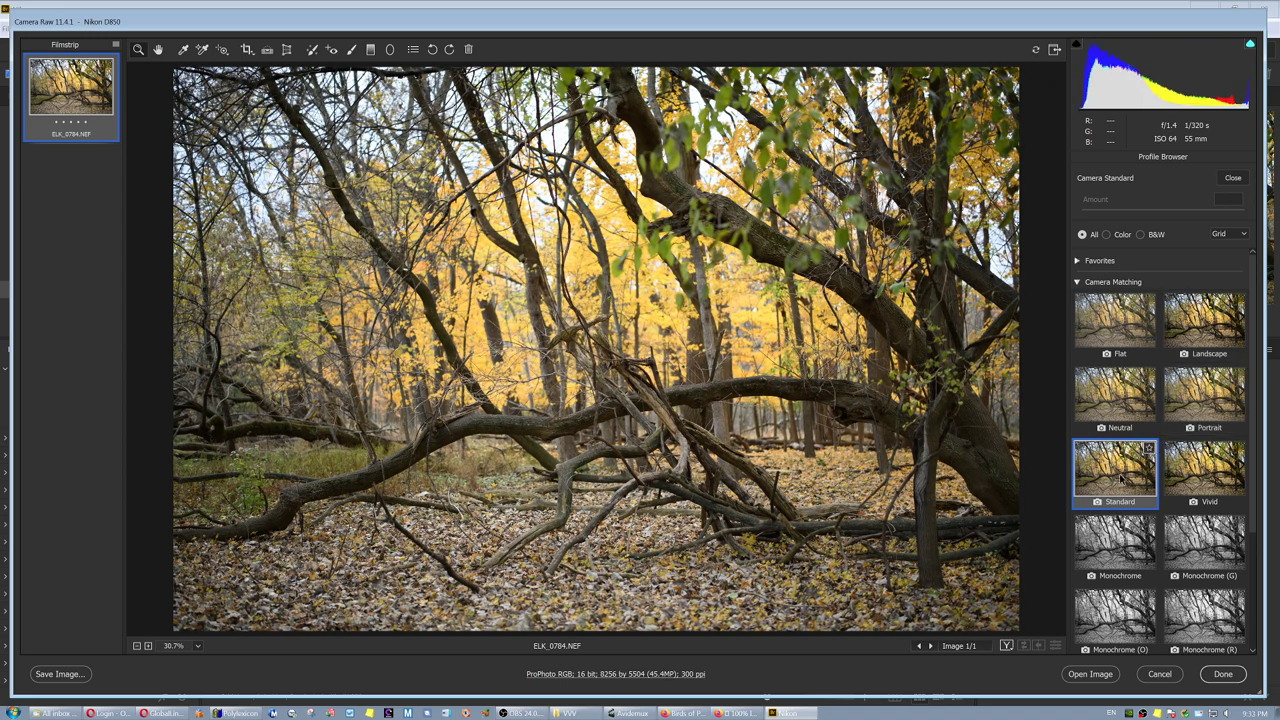
{"action": "left_click", "coordinate": [1234, 178]}
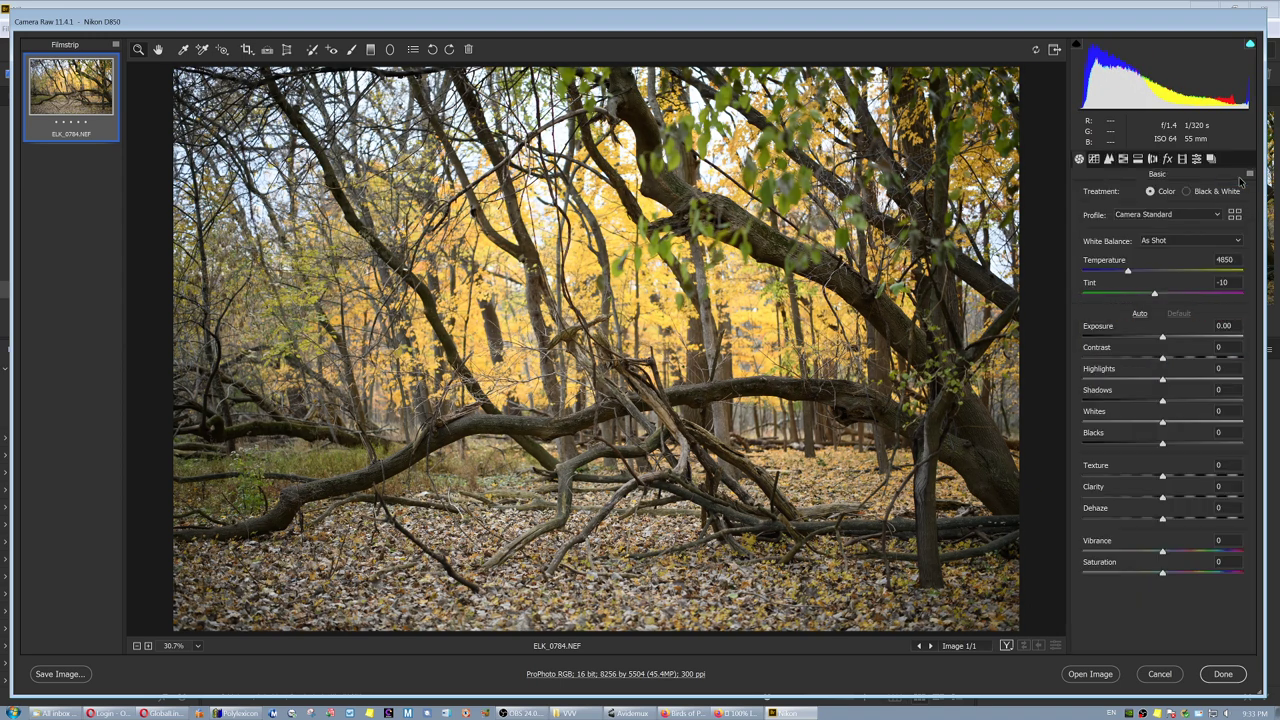
{"action": "left_click", "coordinate": [1250, 175]}
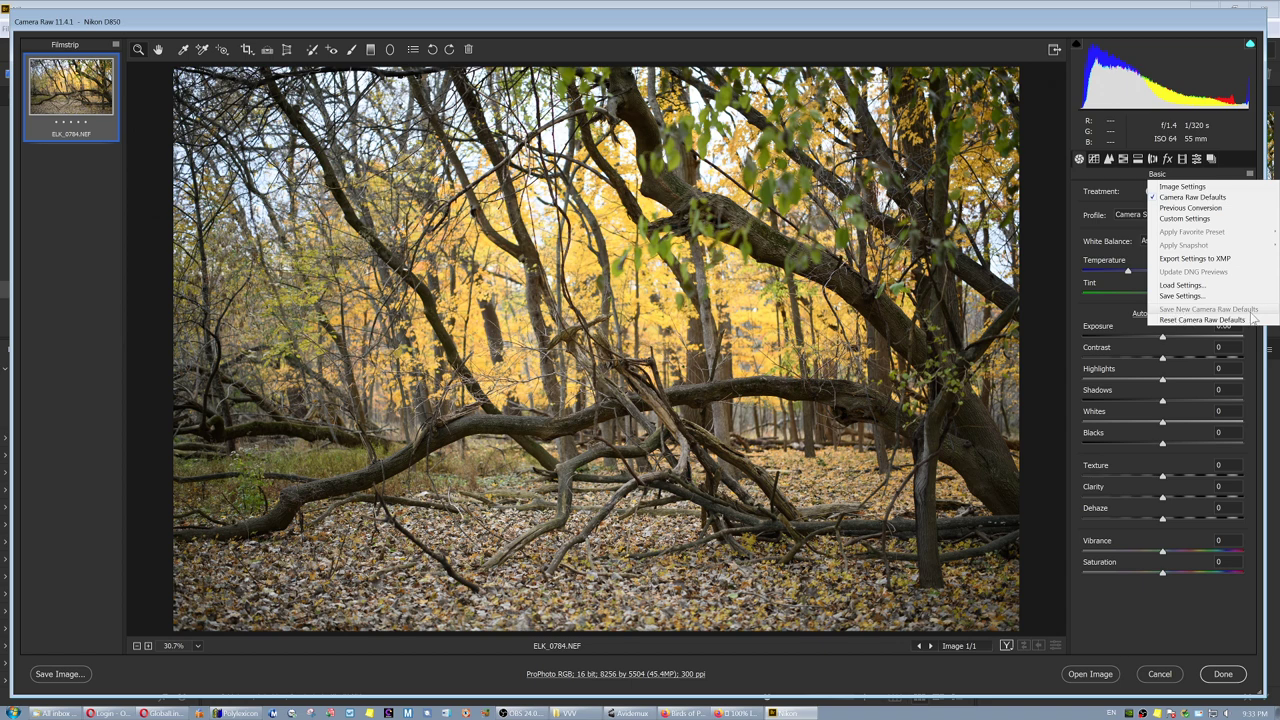
{"action": "left_click", "coordinate": [1133, 627]}
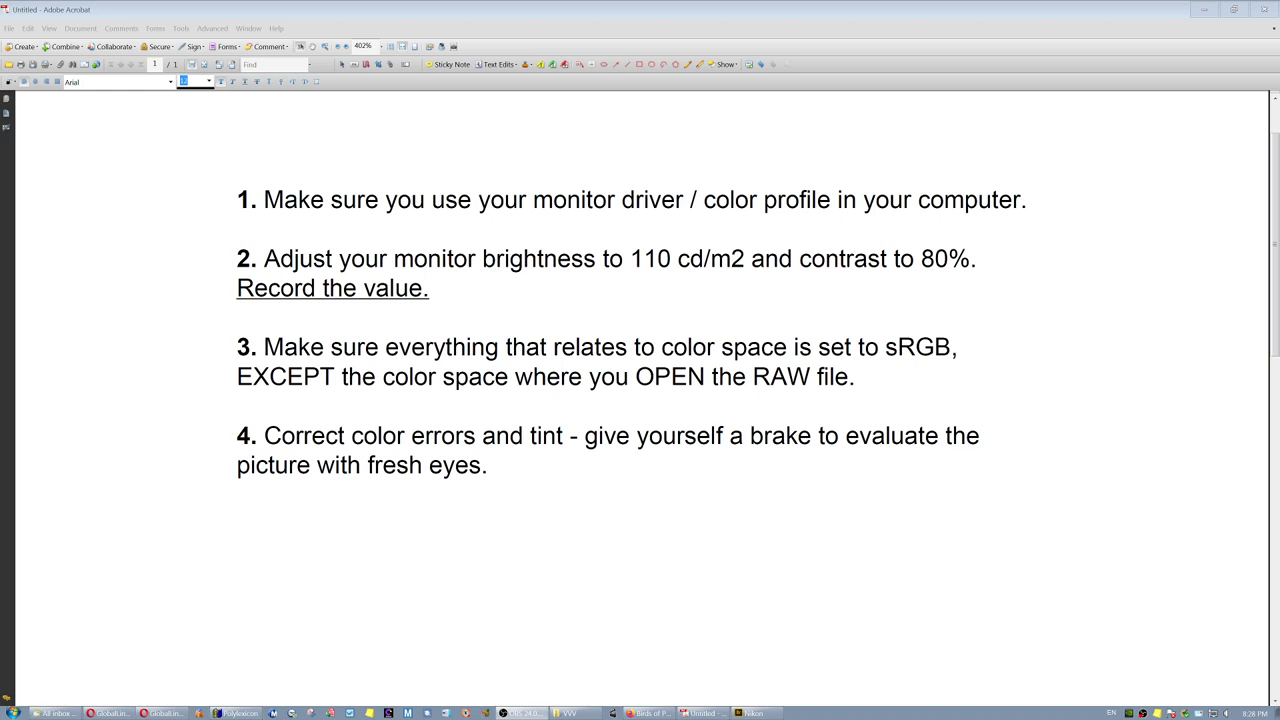
Add 'White balance is very important.' to the end of checklist item 4.
{"action": "type", "text": "White balance is very important."}
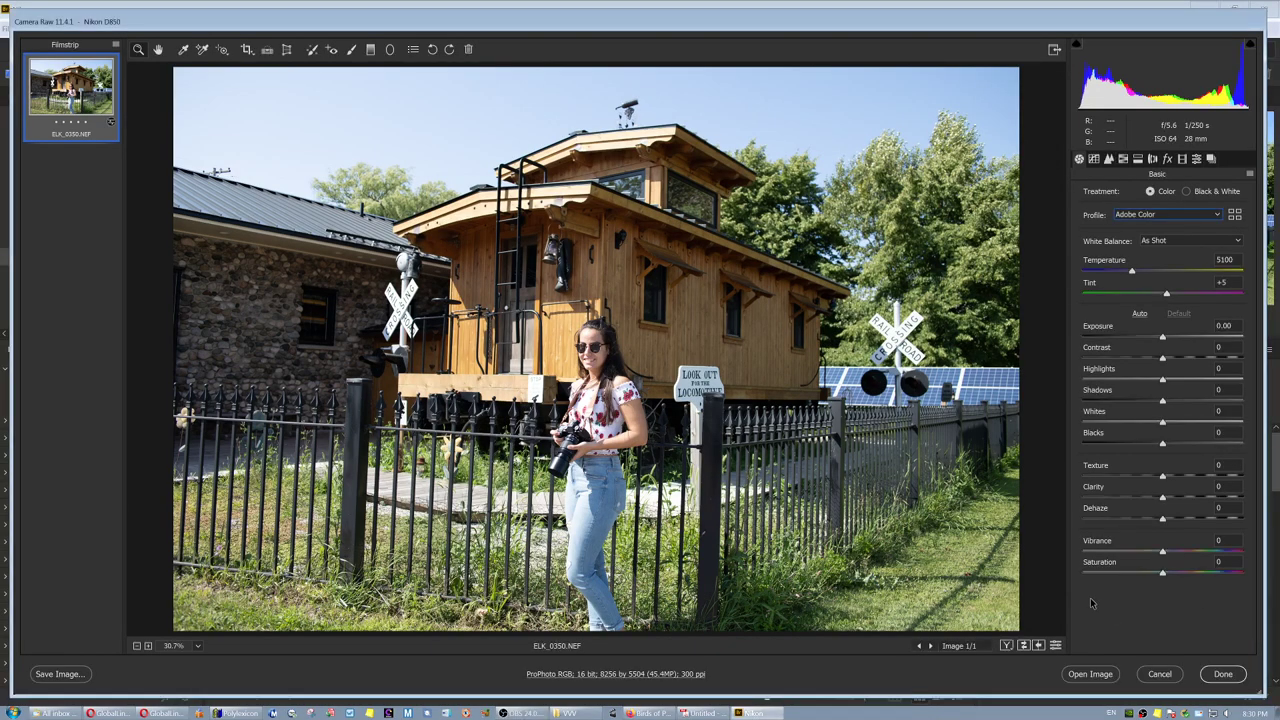
Zoom the caboose photo to 100% around the woman.
{"action": "left_click", "coordinate": [662, 382]}
{"action": "left_click", "coordinate": [647, 340]}
{"action": "left_click", "coordinate": [606, 331]}
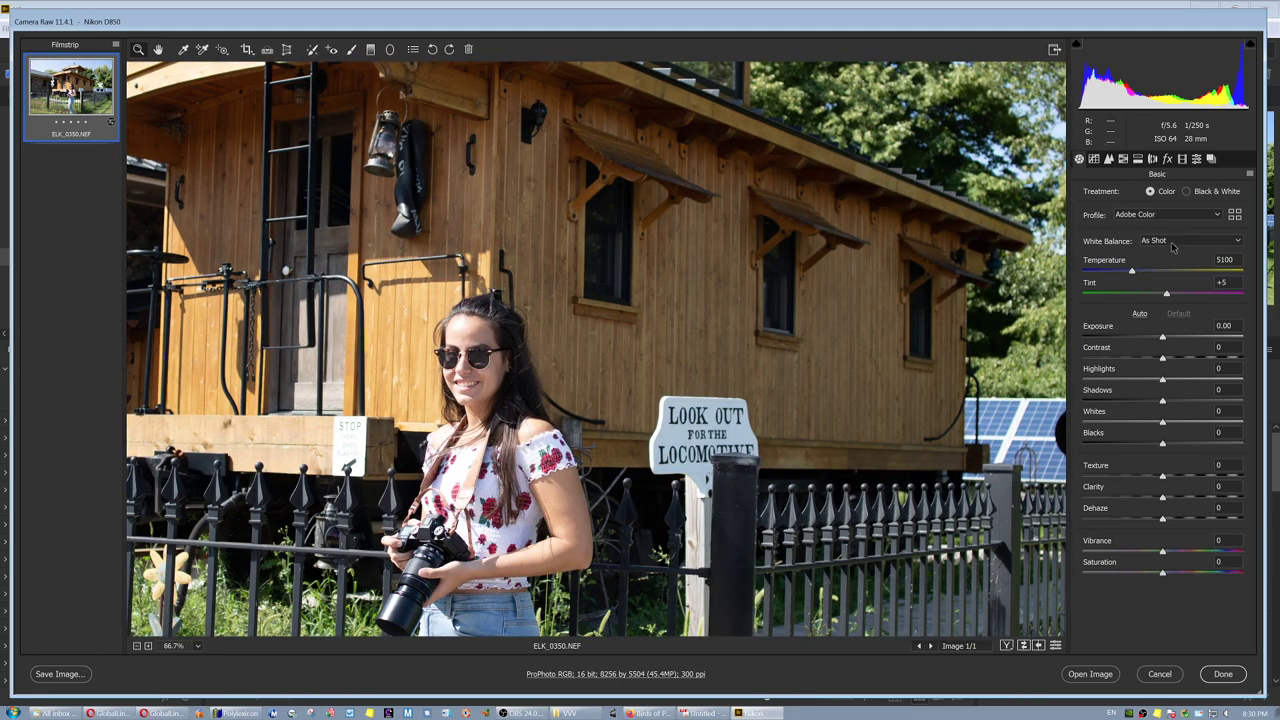
{"action": "left_click", "coordinate": [588, 395]}
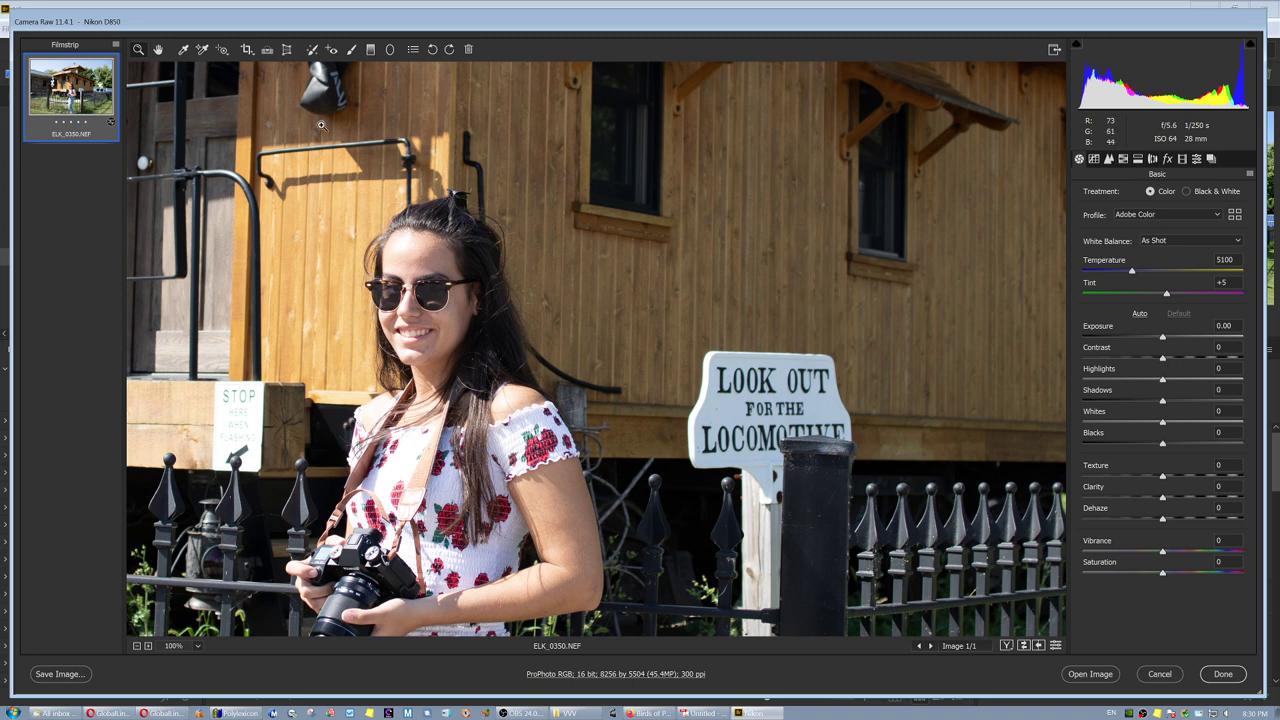
Sample white balance from the white sign, then the white shirt, reaching Temperature 5900, Tint -17.
{"action": "left_click", "coordinate": [185, 49]}
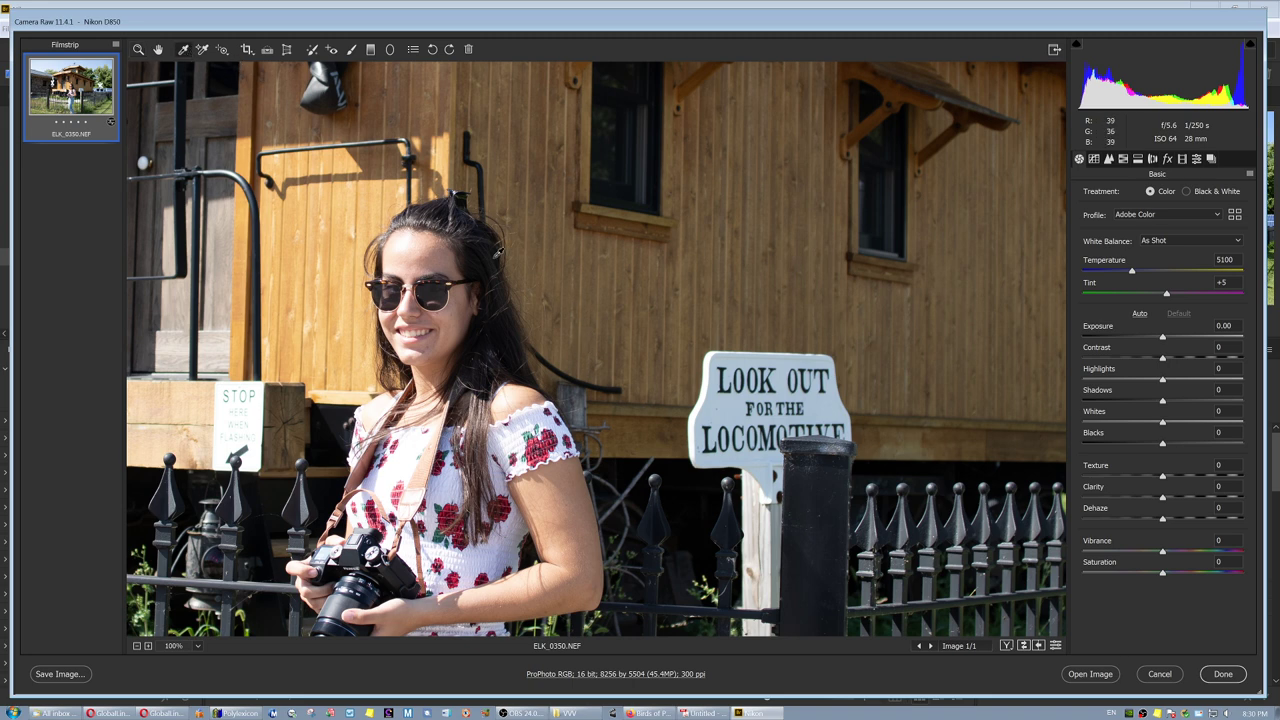
{"action": "left_click", "coordinate": [734, 405]}
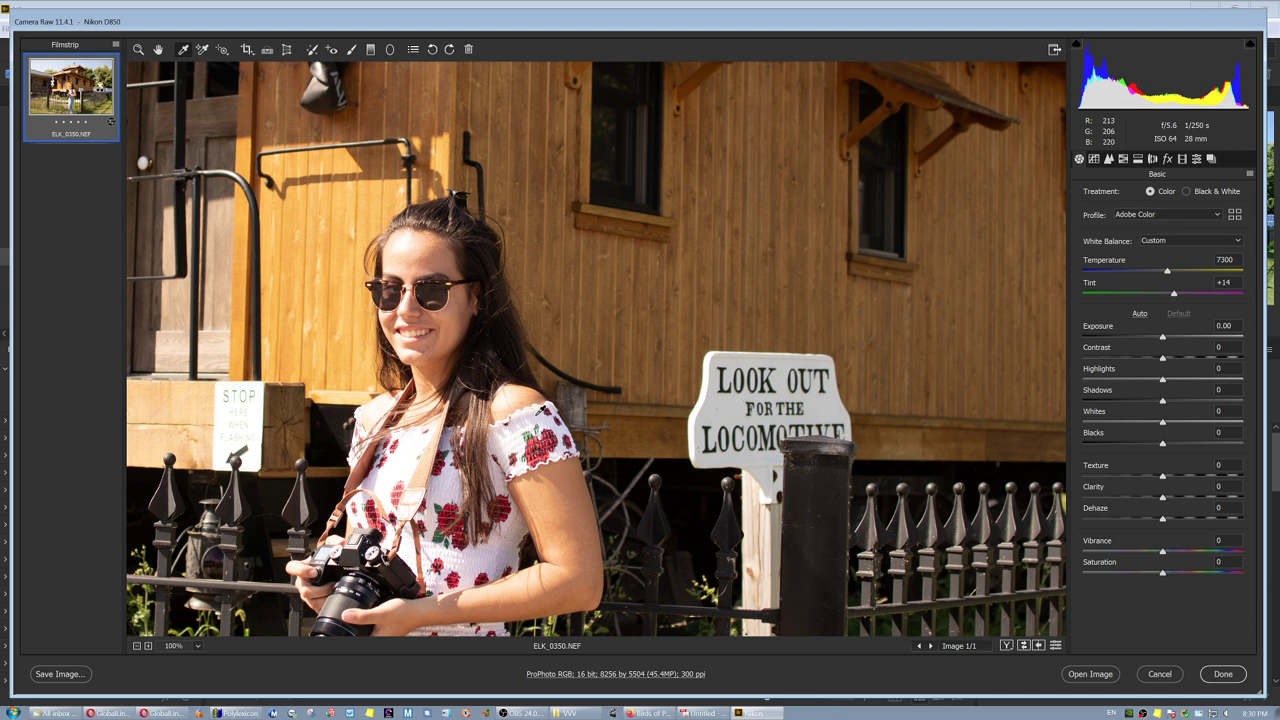
{"action": "left_click", "coordinate": [540, 410]}
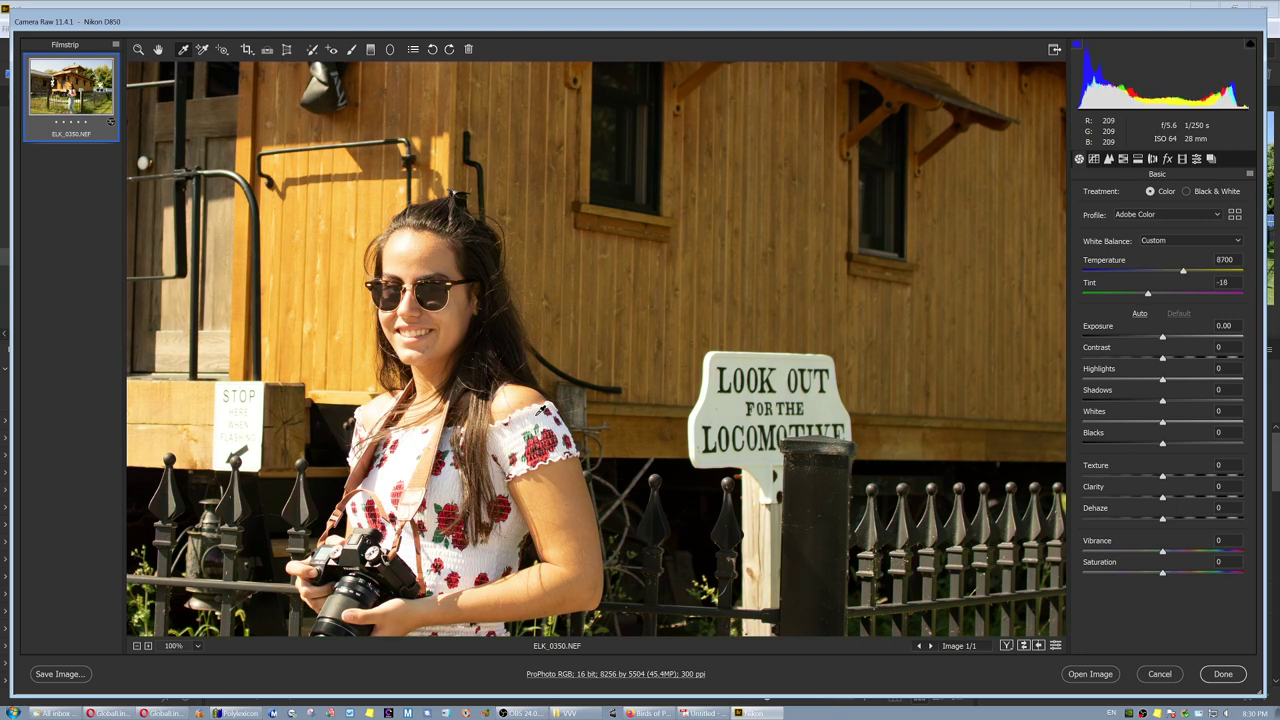
{"action": "left_click", "coordinate": [531, 425]}
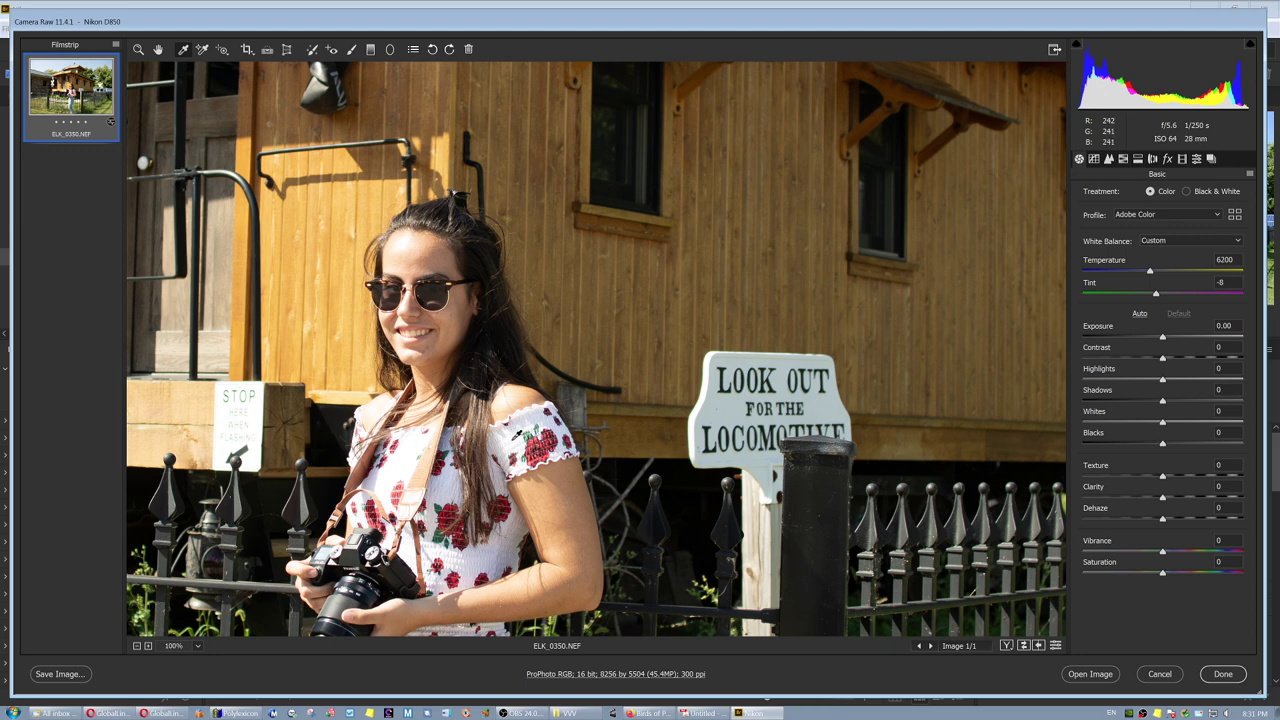
{"action": "left_click", "coordinate": [518, 433]}
Revert the white balance to As Shot (5100, +5).
{"action": "left_click", "coordinate": [1181, 247]}
{"action": "left_click", "coordinate": [1178, 248]}
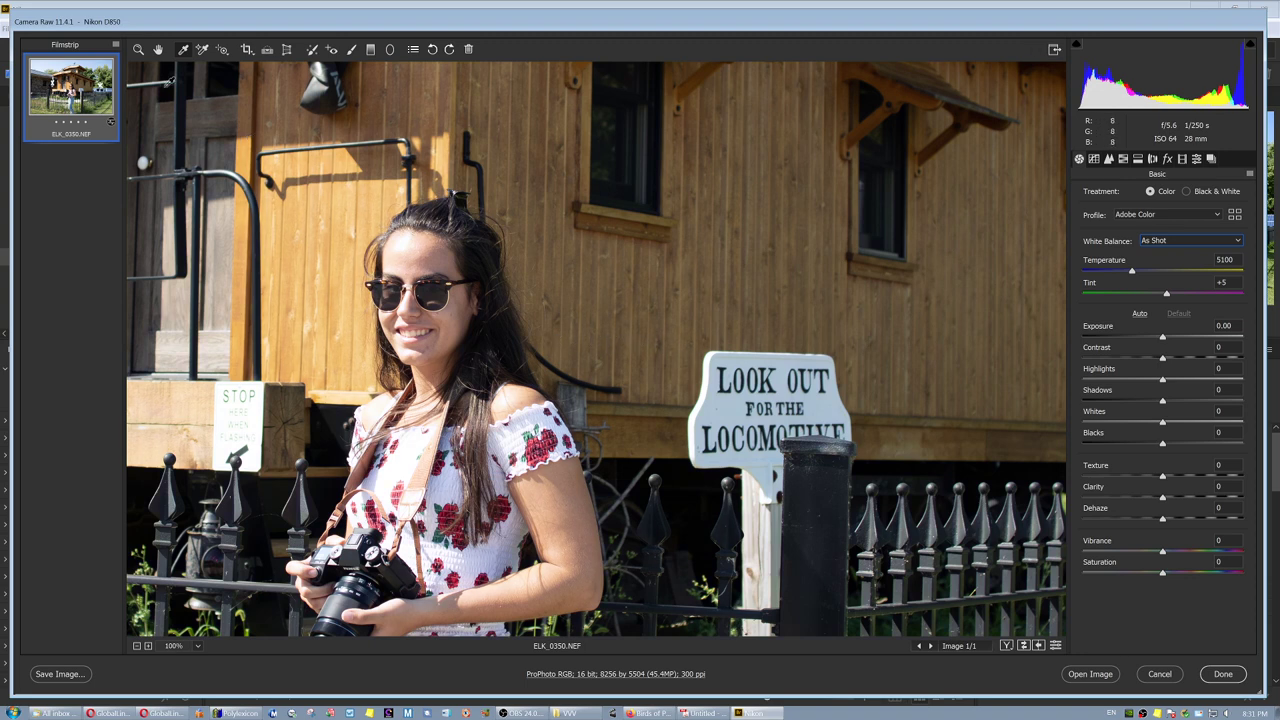
{"action": "left_click_drag", "start_coordinate": [300, 200], "coordinate": [397, 237]}
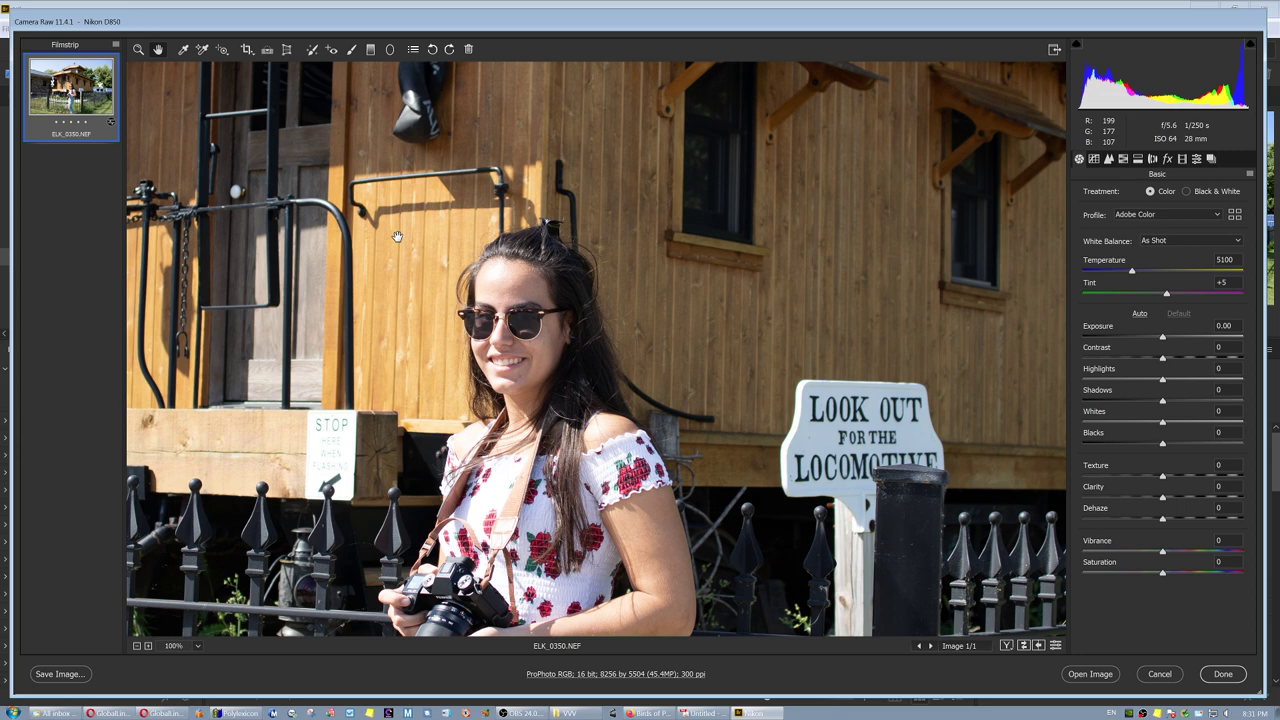
Apply the Camera Matching Standard profile and recenter the view on the woman.
{"action": "left_click", "coordinate": [1234, 215]}
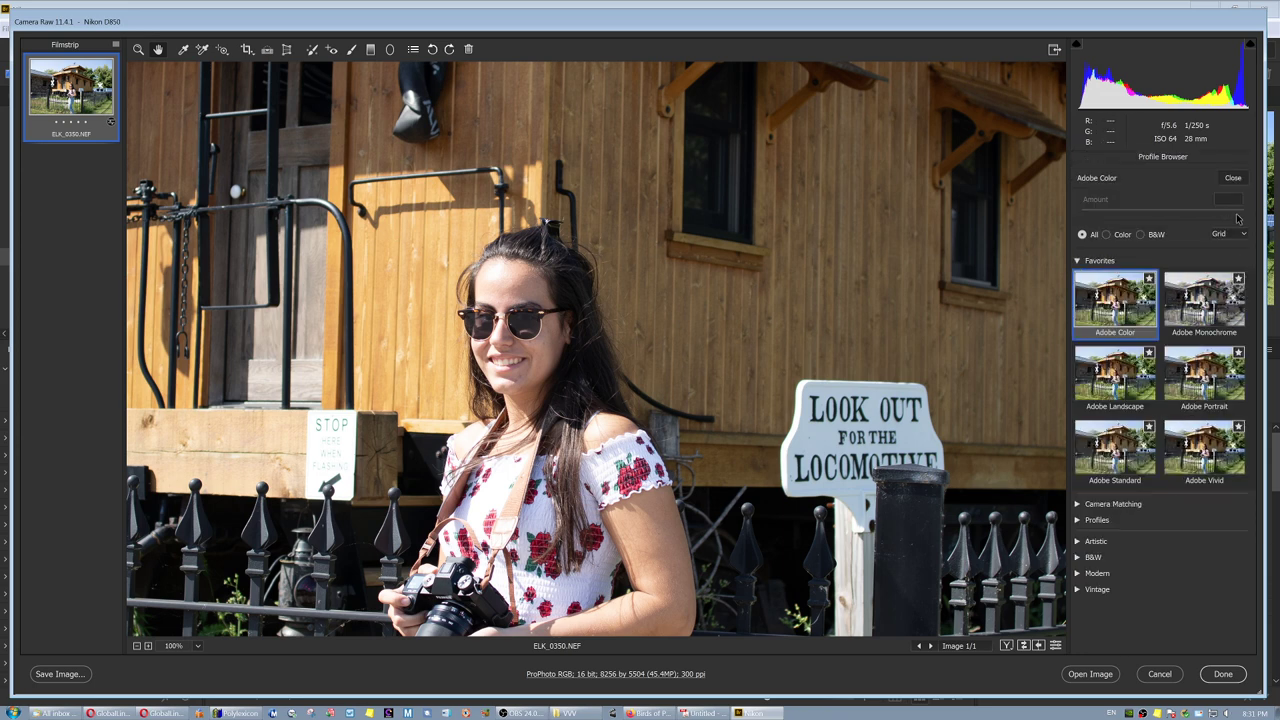
{"action": "left_click", "coordinate": [1079, 504]}
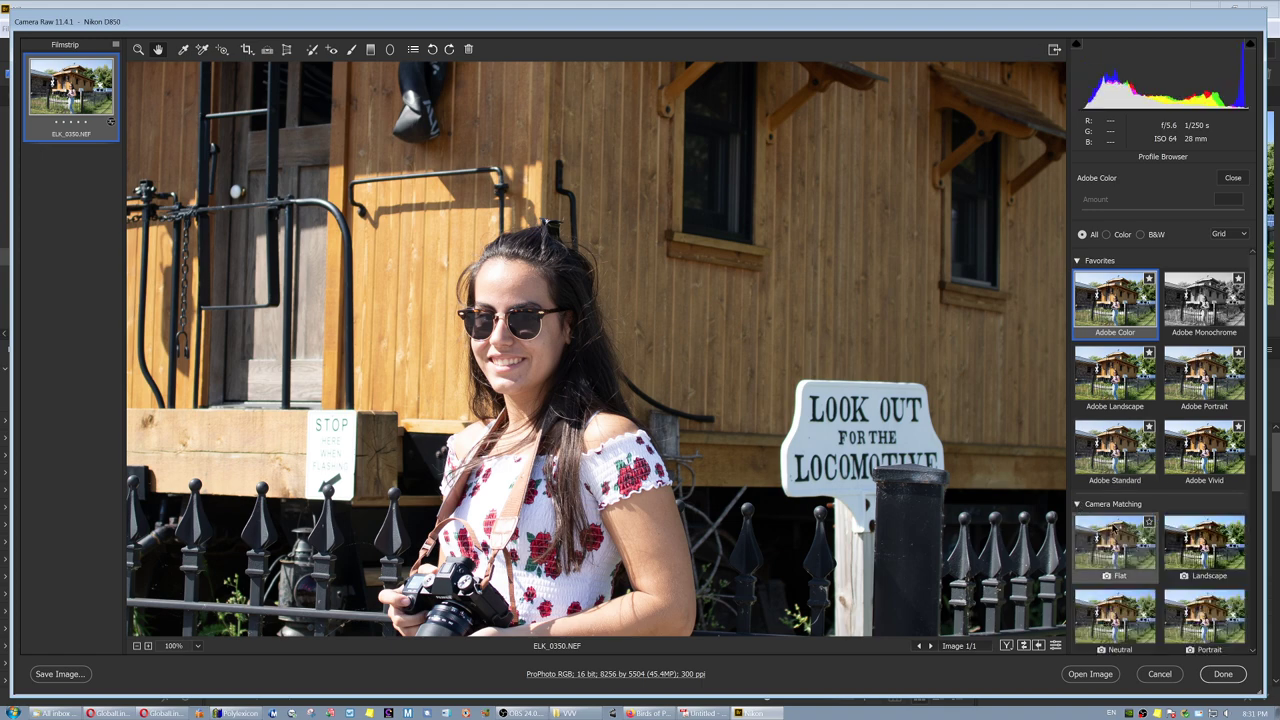
{"action": "scroll", "coordinate": [1116, 540], "scroll_direction": "down", "scroll_amount": 3}
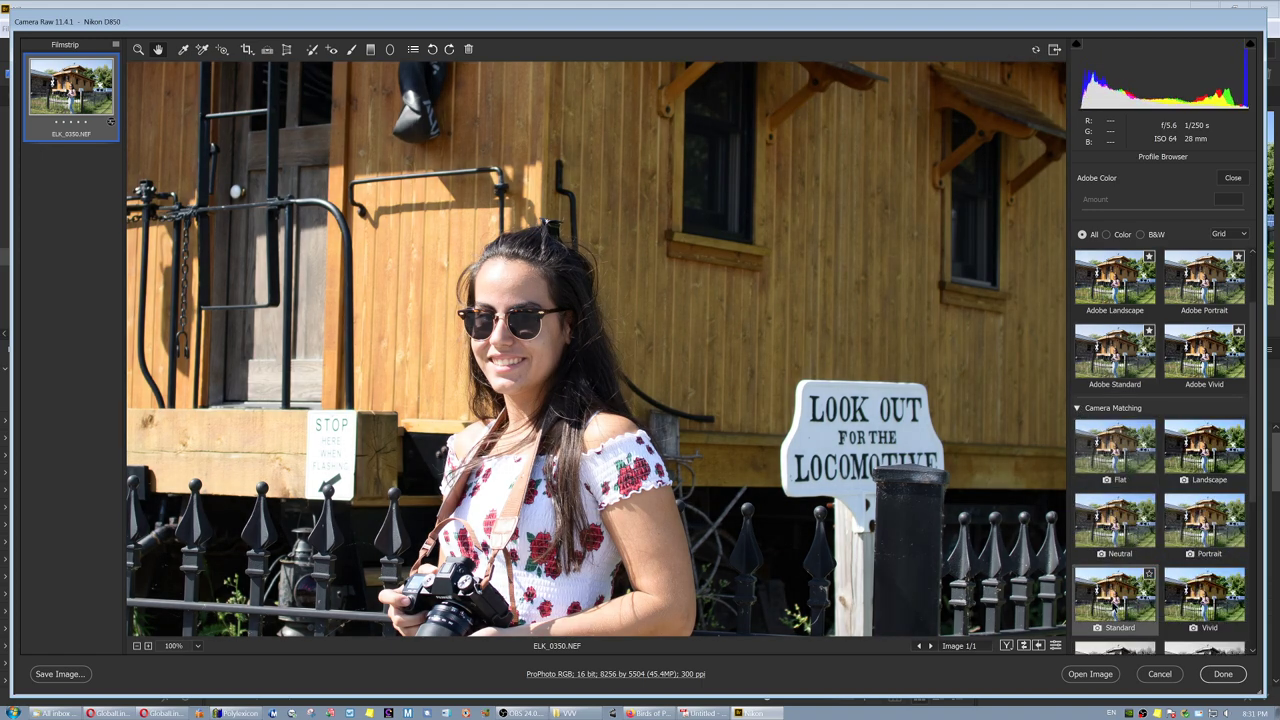
{"action": "left_click", "coordinate": [1113, 598]}
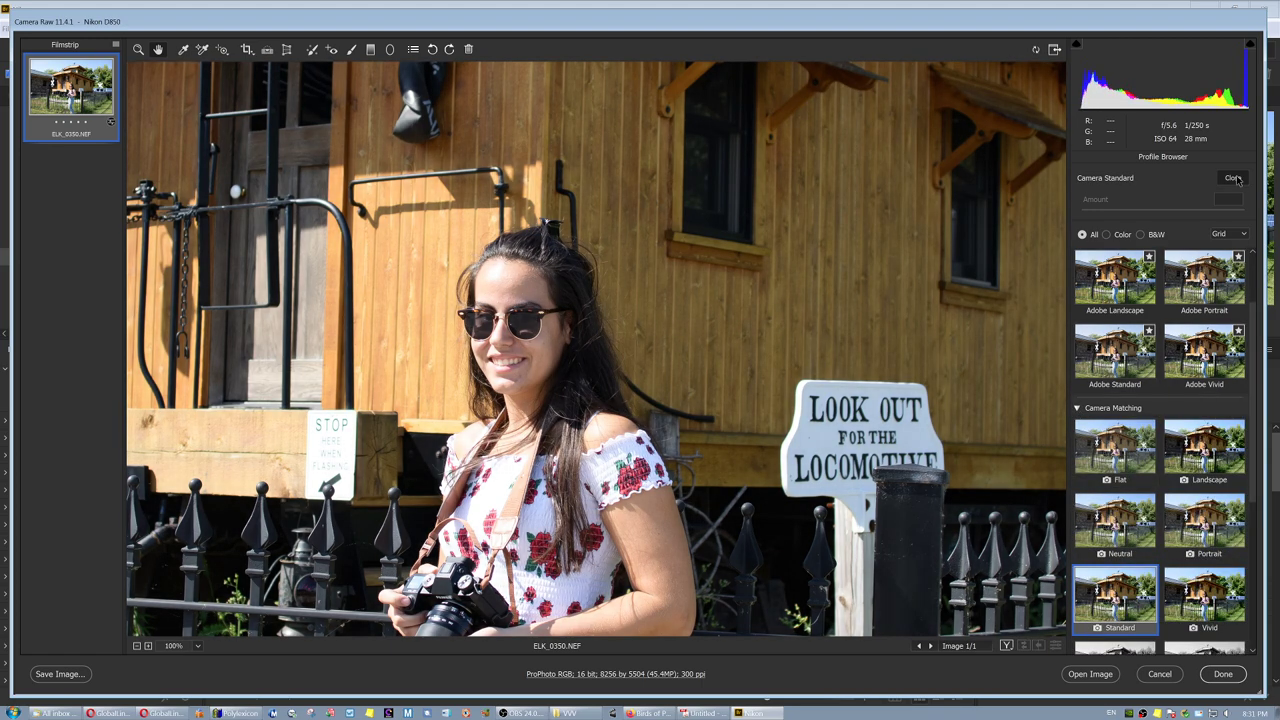
{"action": "left_click", "coordinate": [1234, 178]}
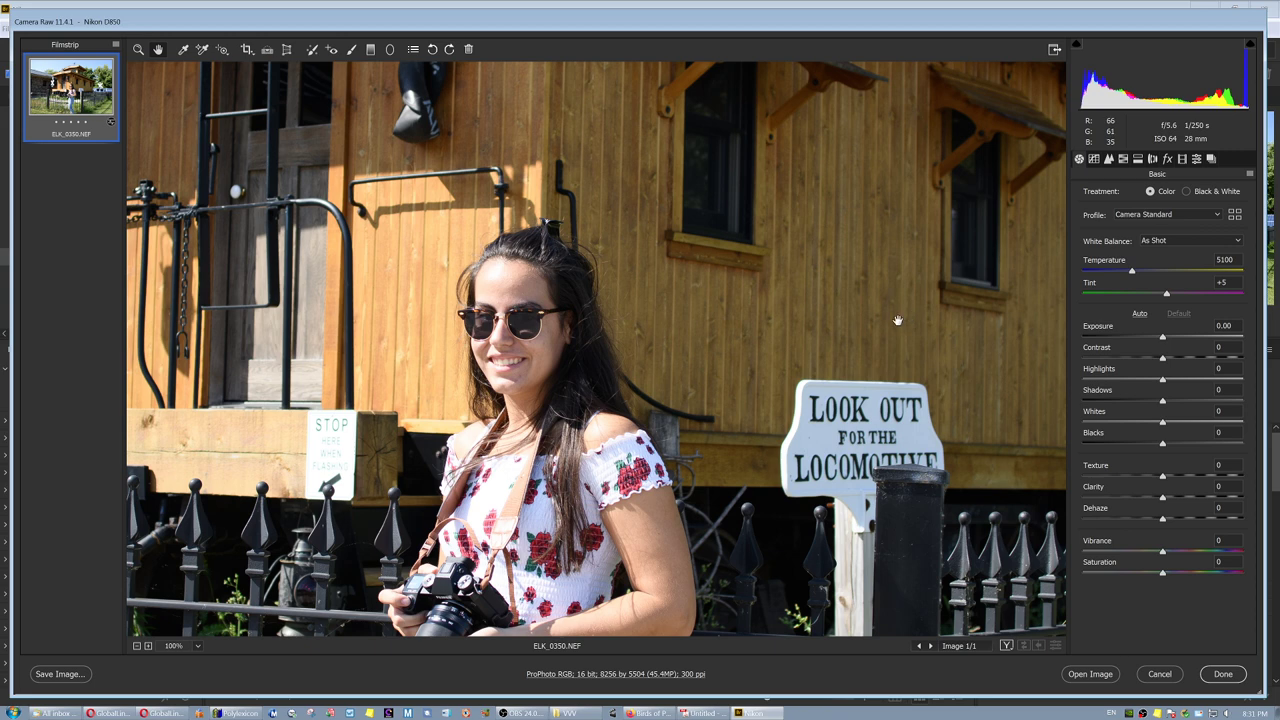
{"action": "left_click_drag", "start_coordinate": [683, 315], "coordinate": [738, 333]}
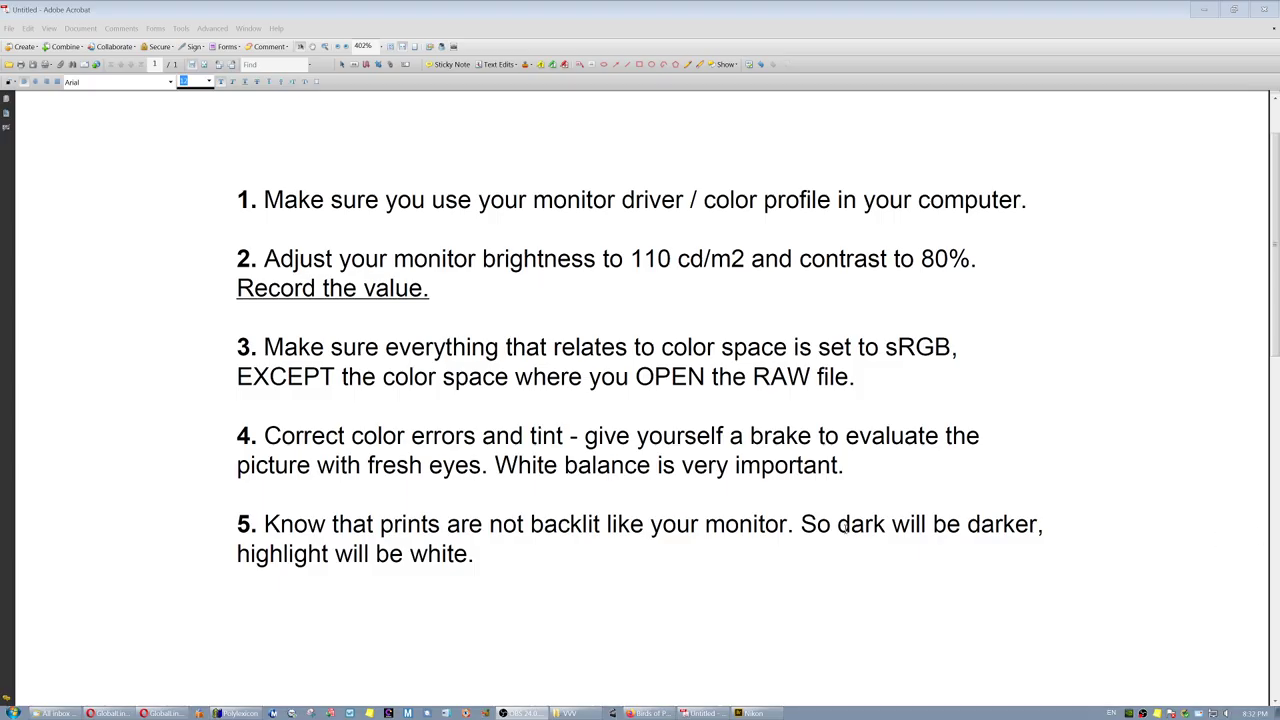
{"action": "left_click_drag", "start_coordinate": [264, 524], "coordinate": [800, 524]}
{"action": "left_click", "coordinate": [1132, 515]}
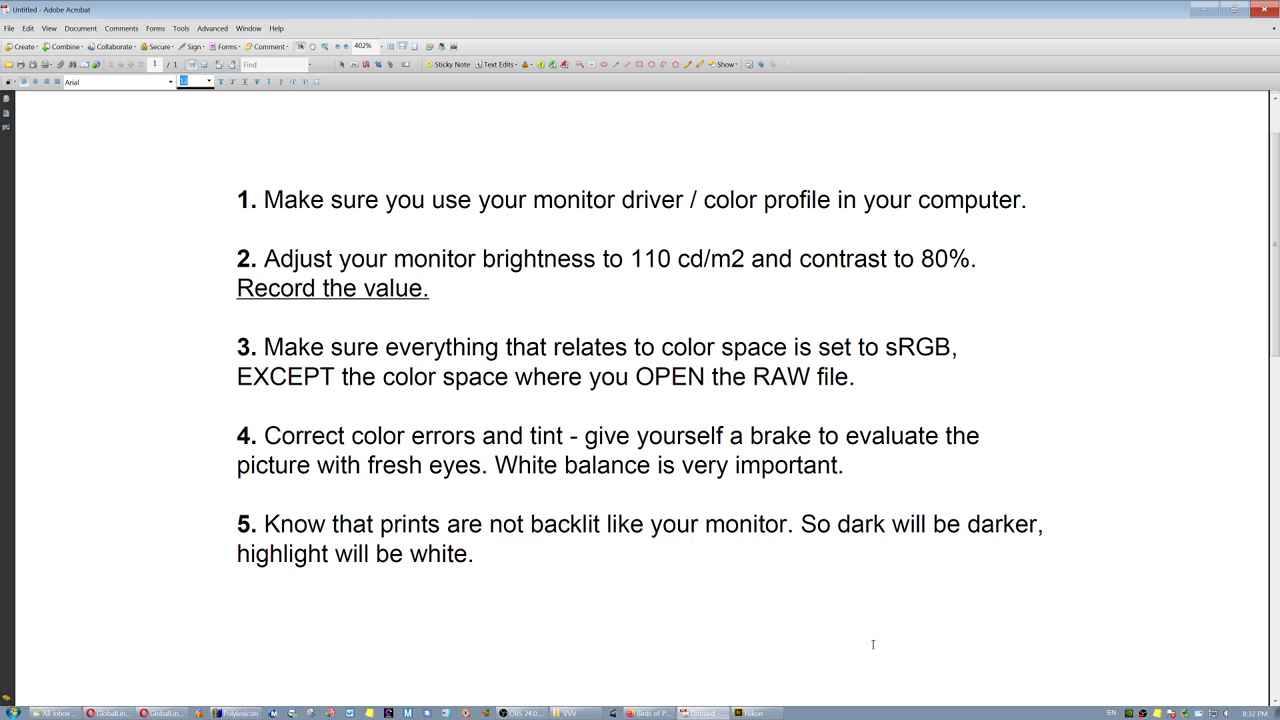
{"action": "key", "text": "alt+Tab"}
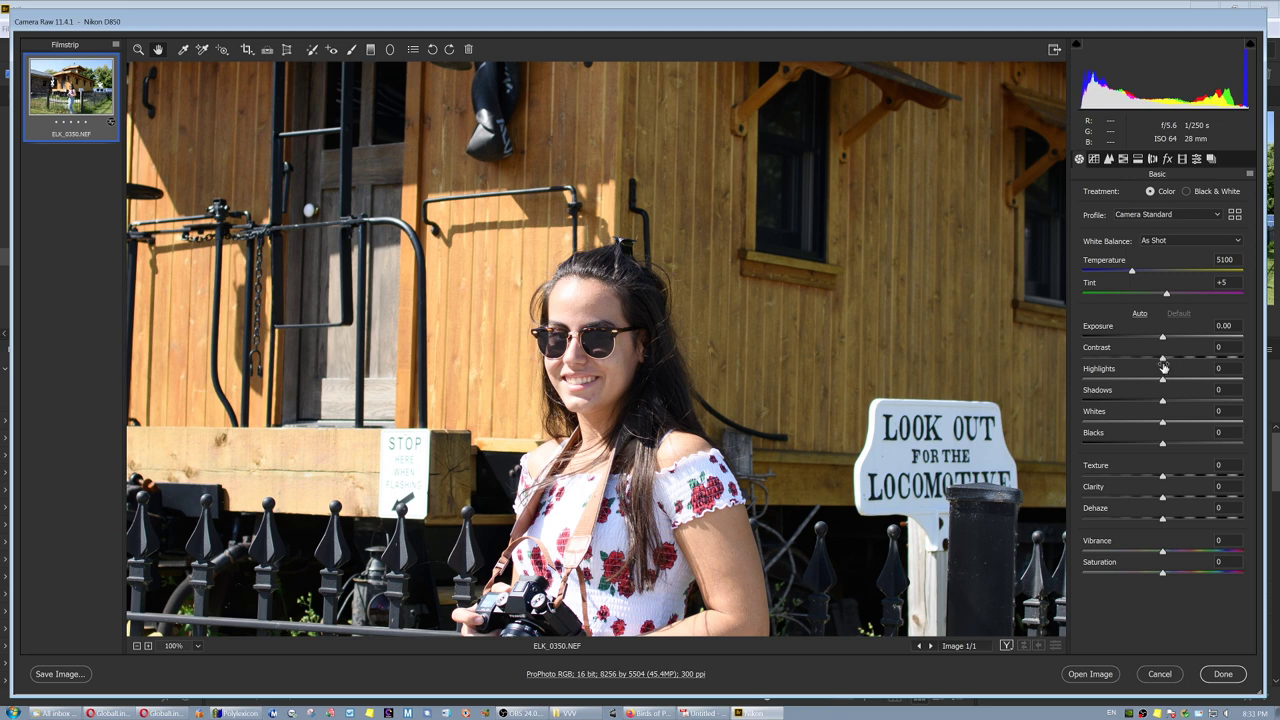
Set Exposure to +0.30, Highlights to -68 and Shadows to +18 in the Basic panel.
{"action": "left_click_drag", "start_coordinate": [1162, 339], "coordinate": [1167, 340]}
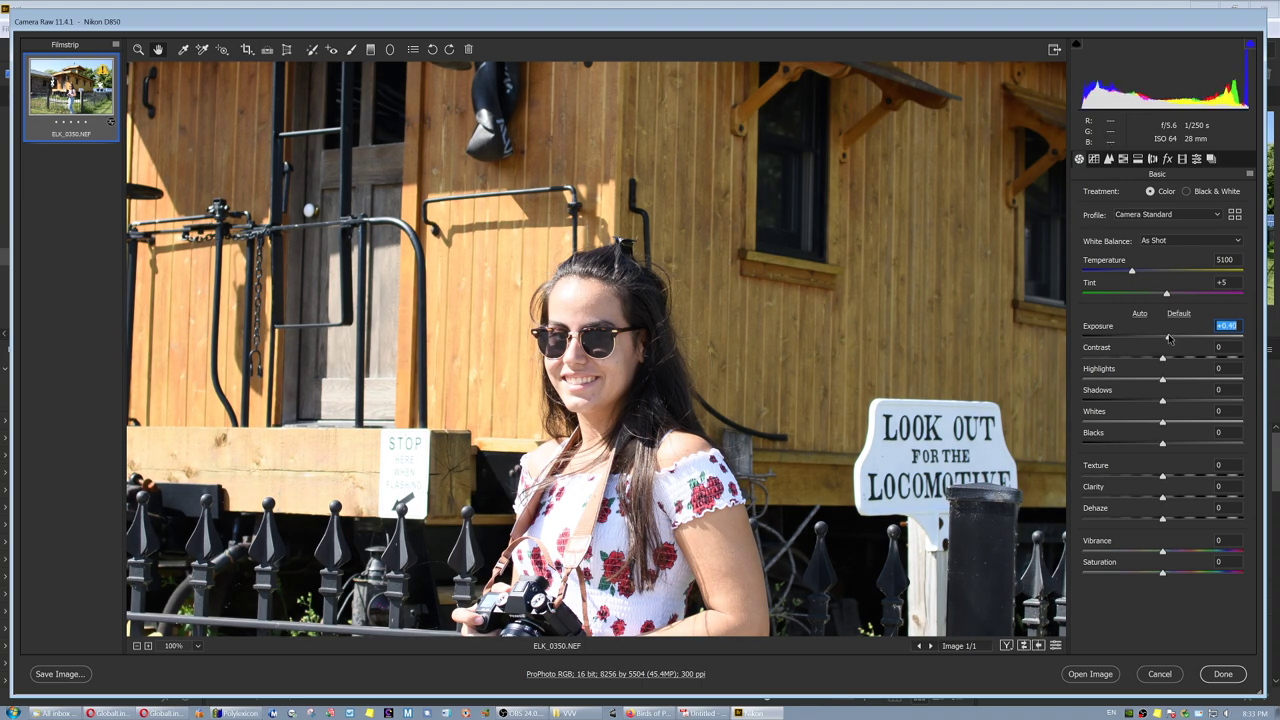
{"action": "left_click_drag", "start_coordinate": [1168, 340], "coordinate": [1176, 404]}
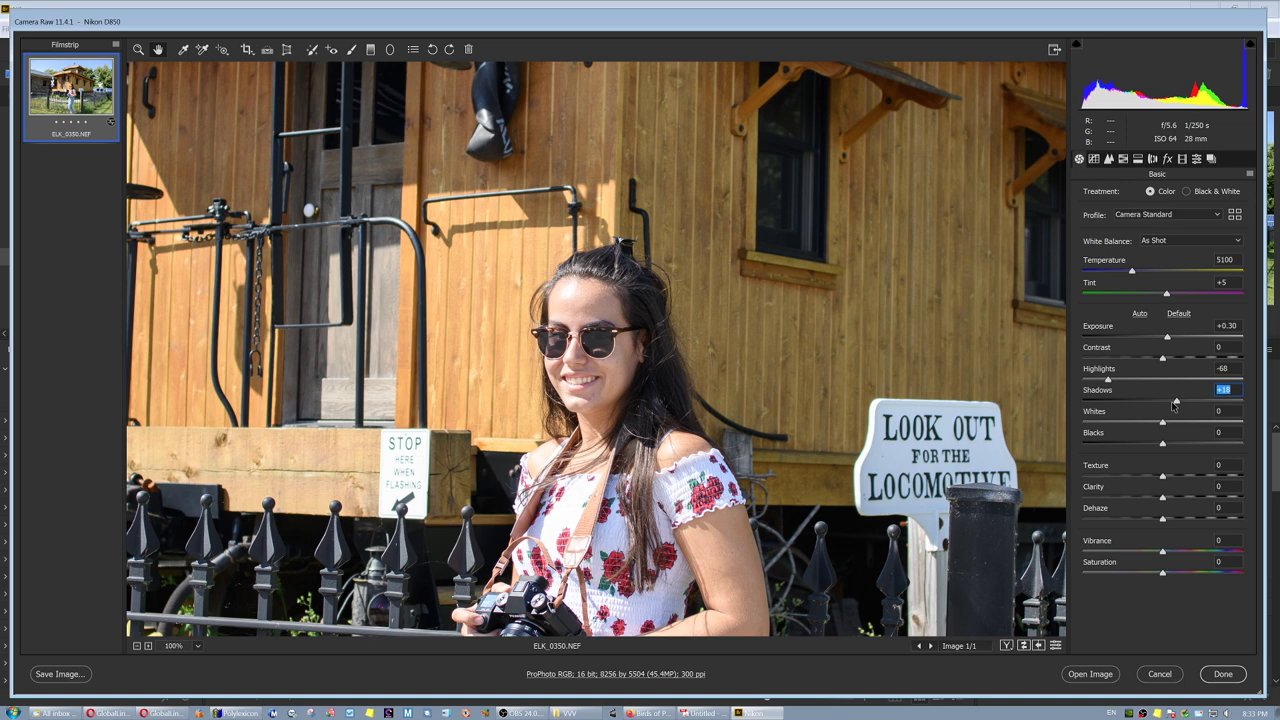
{"action": "left_click", "coordinate": [838, 390]}
Show before and after side by side, zoomed to 200% on the woman's face.
{"action": "left_click", "coordinate": [1006, 646]}
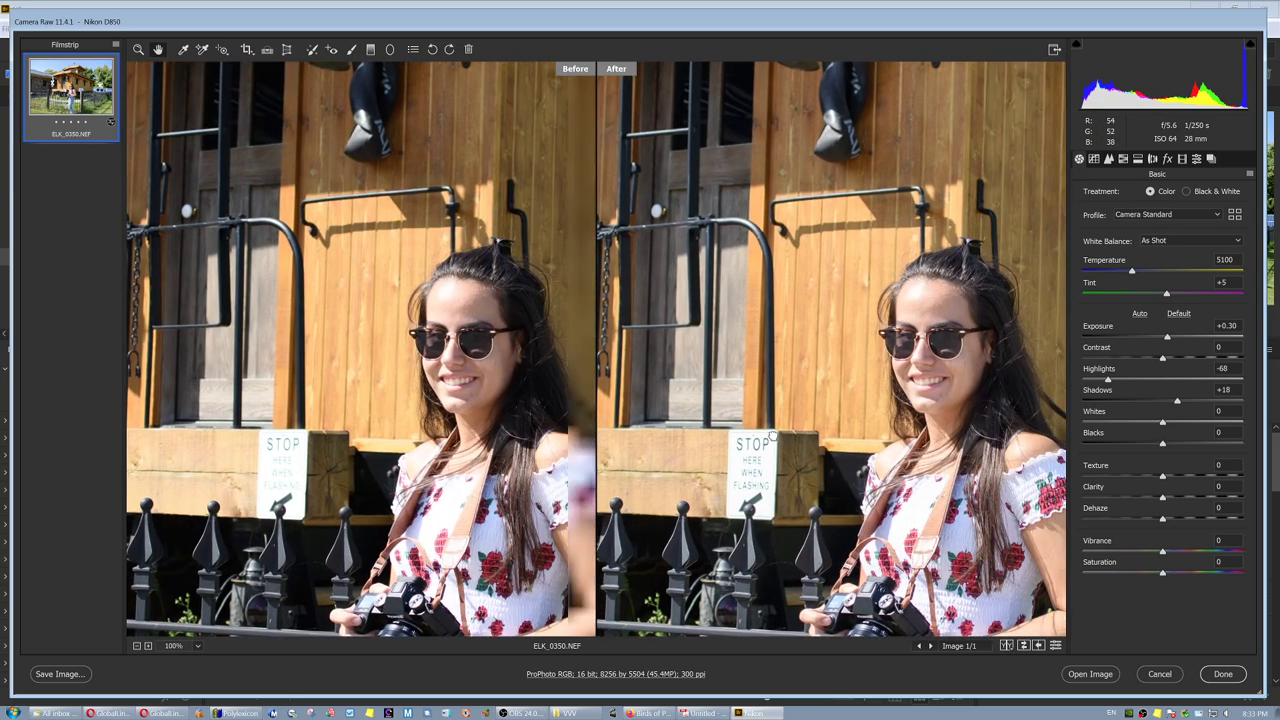
{"action": "left_click_drag", "start_coordinate": [772, 436], "coordinate": [726, 429]}
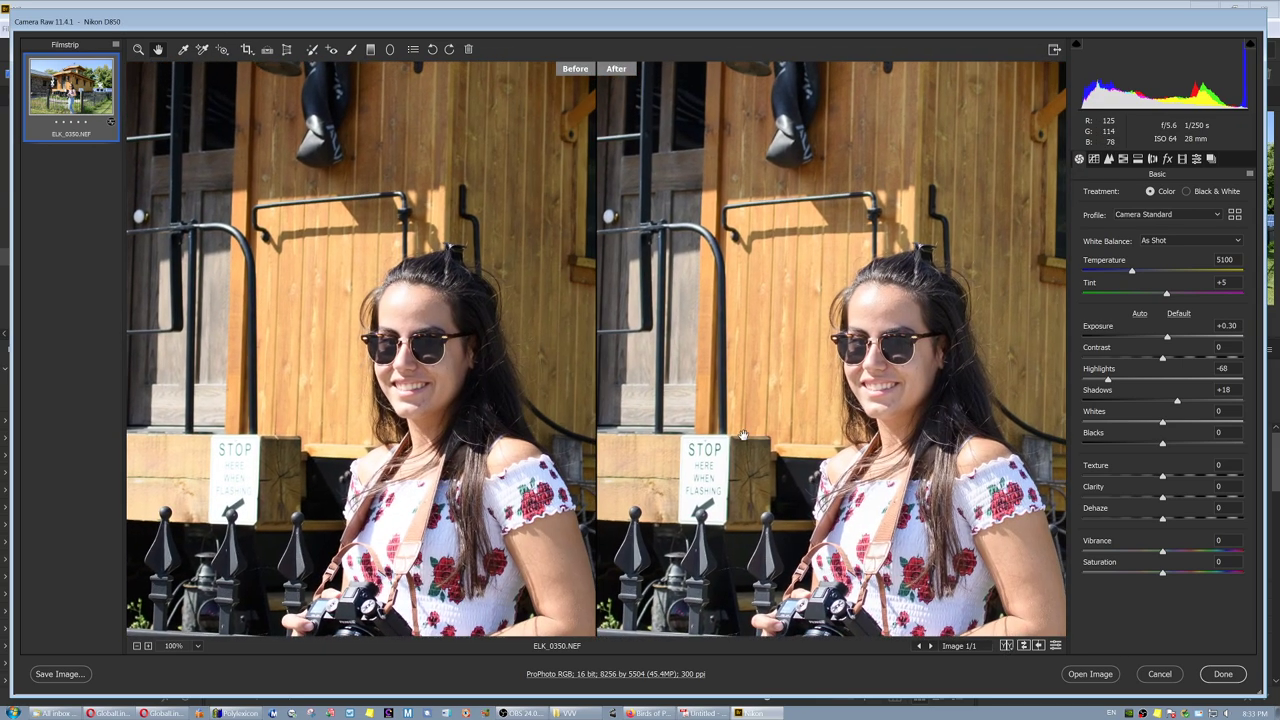
{"action": "left_click", "coordinate": [138, 50]}
{"action": "left_click", "coordinate": [808, 362]}
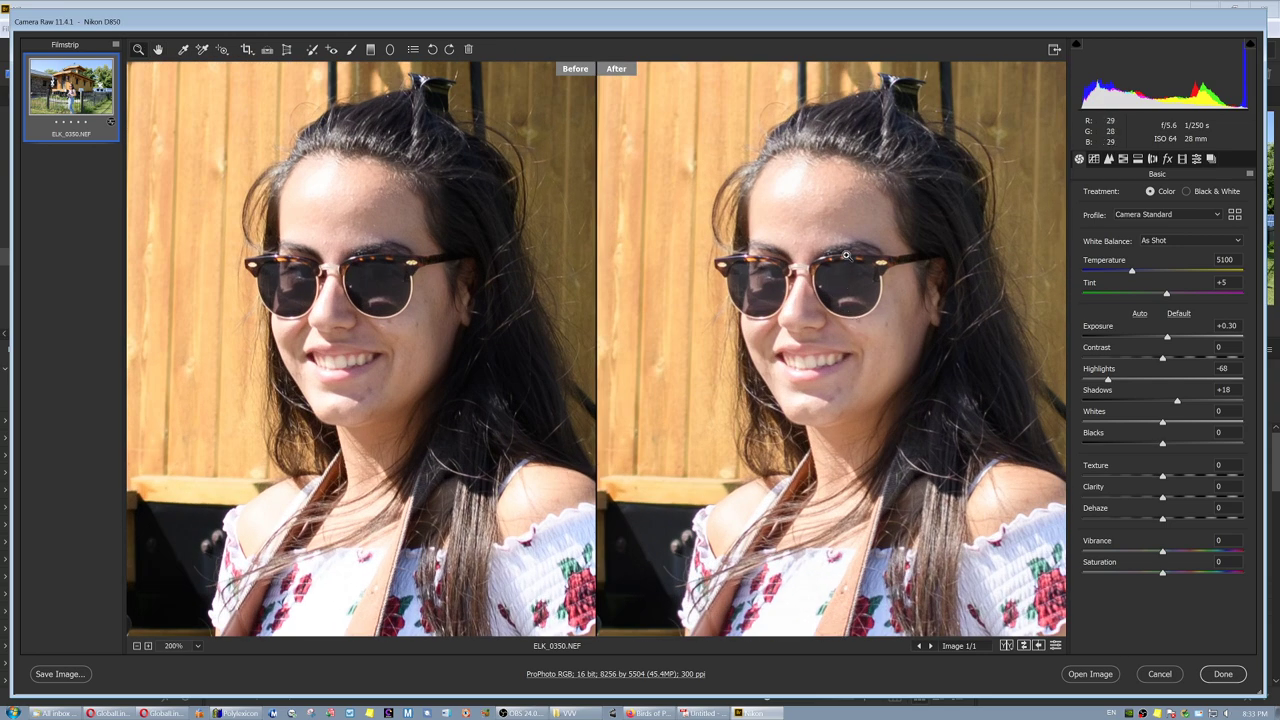
{"action": "left_click_drag", "start_coordinate": [890, 258], "coordinate": [884, 378]}
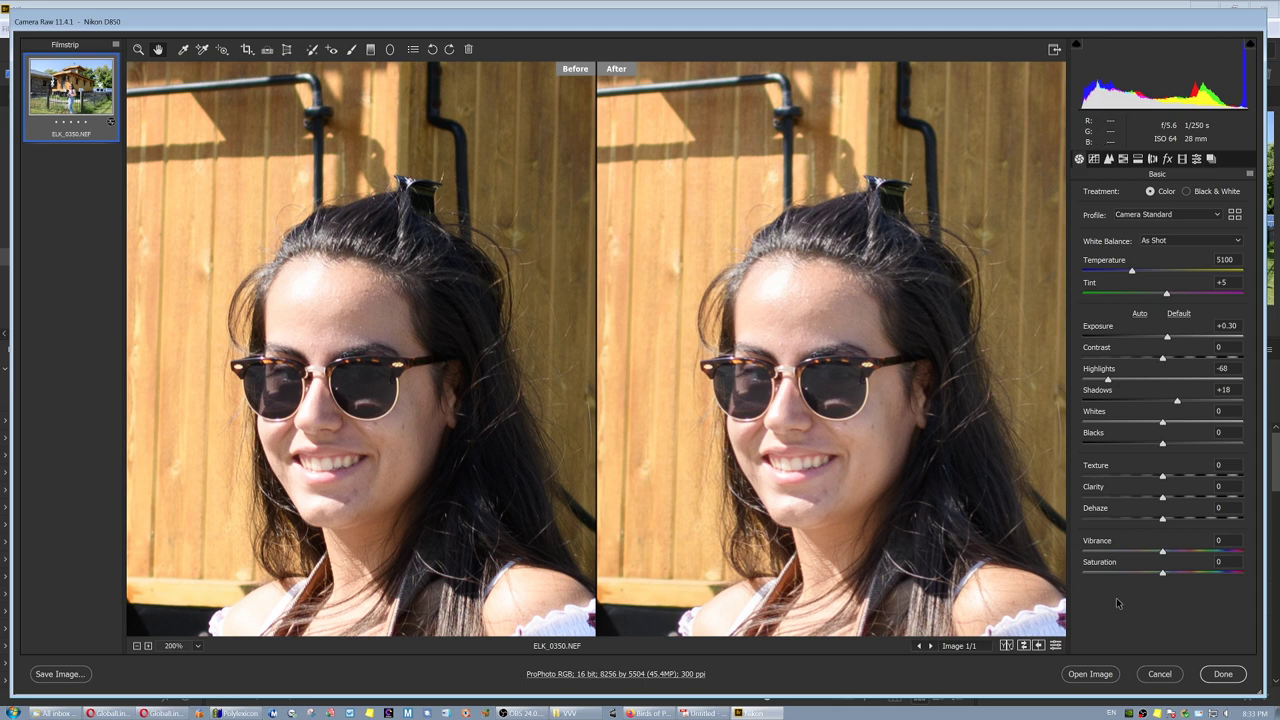
Pull Highlights down to -74 and lower Exposure to +0.20 on portrait ELK_0350.NEF.
{"action": "left_click_drag", "start_coordinate": [1108, 381], "coordinate": [1103, 381]}
{"action": "left_click_drag", "start_coordinate": [1170, 340], "coordinate": [1169, 341]}
{"action": "left_click_drag", "start_coordinate": [1171, 341], "coordinate": [1166, 341]}
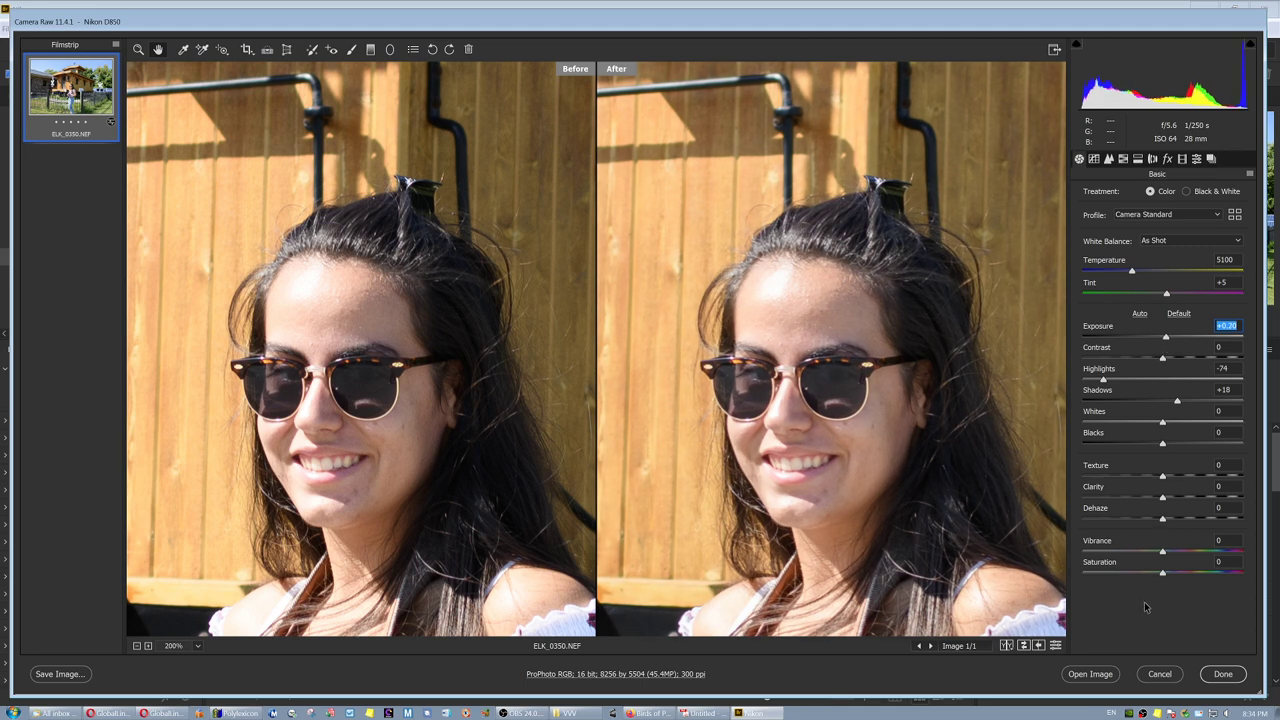
{"action": "left_click", "coordinate": [880, 398]}
Raise the HSL Oranges luminance to +8 to brighten the woman's skin tones.
{"action": "left_click", "coordinate": [1108, 159]}
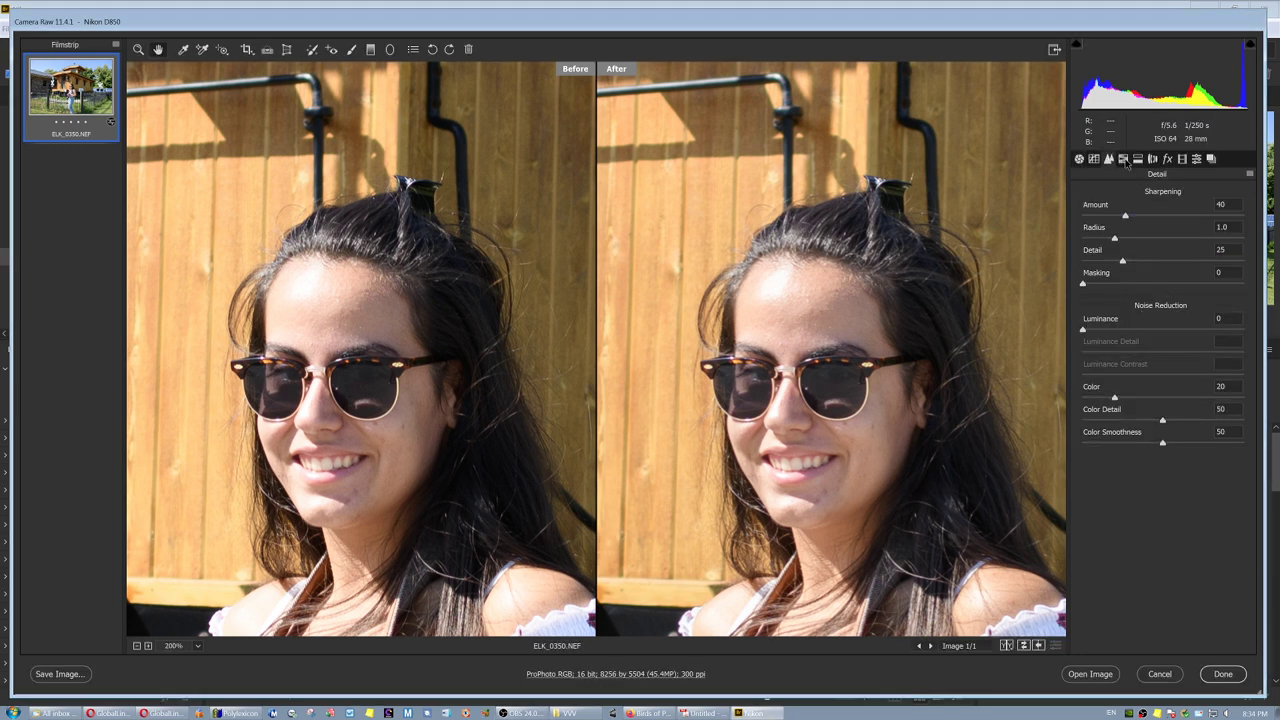
{"action": "left_click", "coordinate": [1124, 160]}
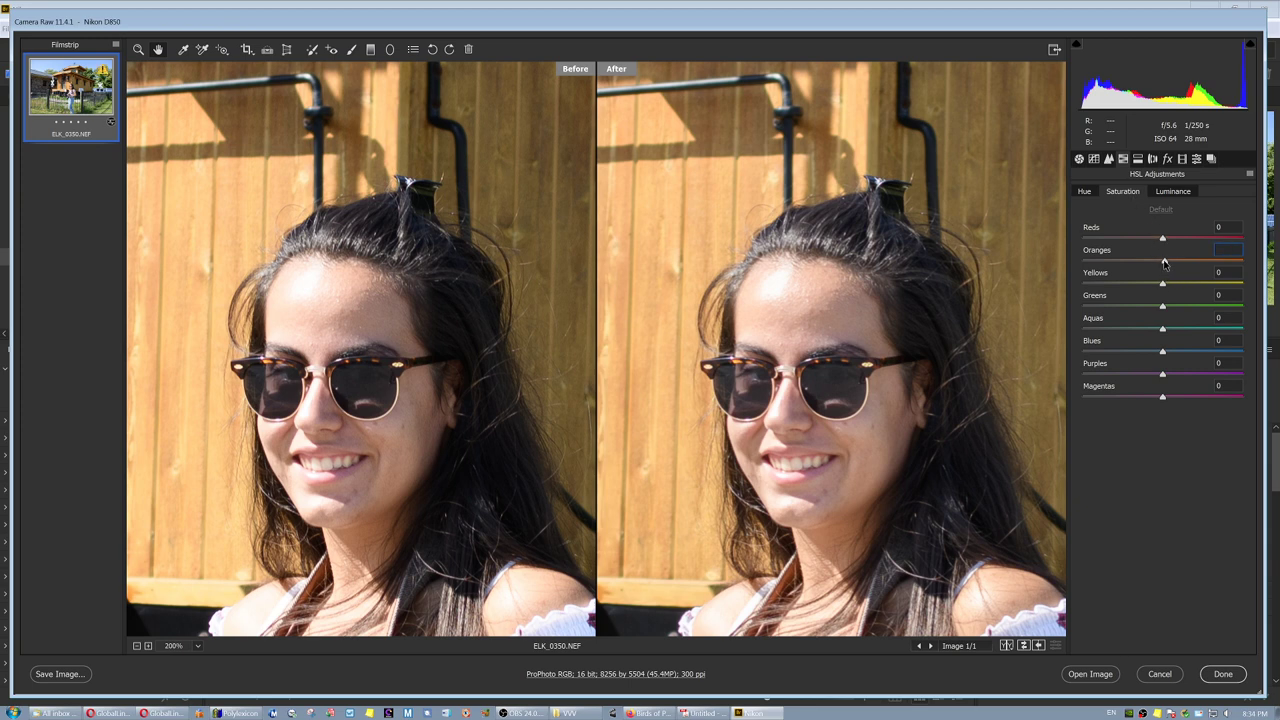
{"action": "left_click", "coordinate": [1173, 192]}
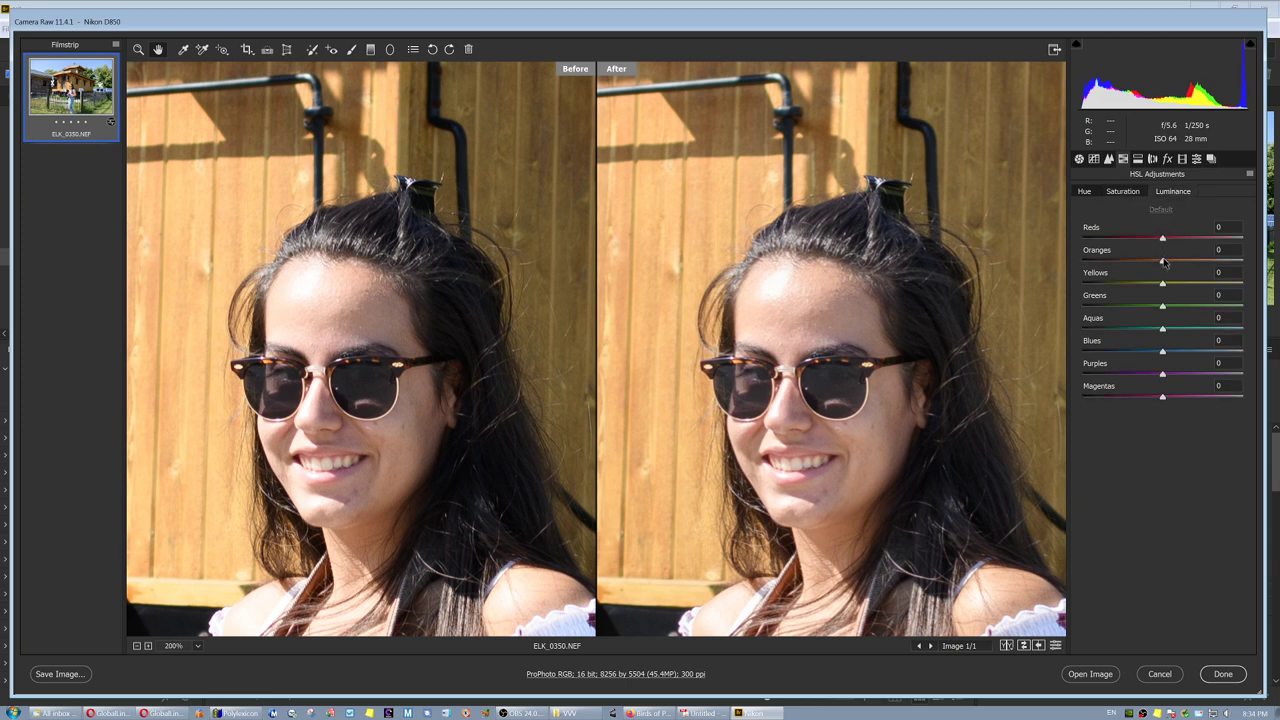
{"action": "left_click_drag", "start_coordinate": [1163, 260], "coordinate": [1169, 262]}
{"action": "left_click_drag", "start_coordinate": [878, 430], "coordinate": [850, 434]}
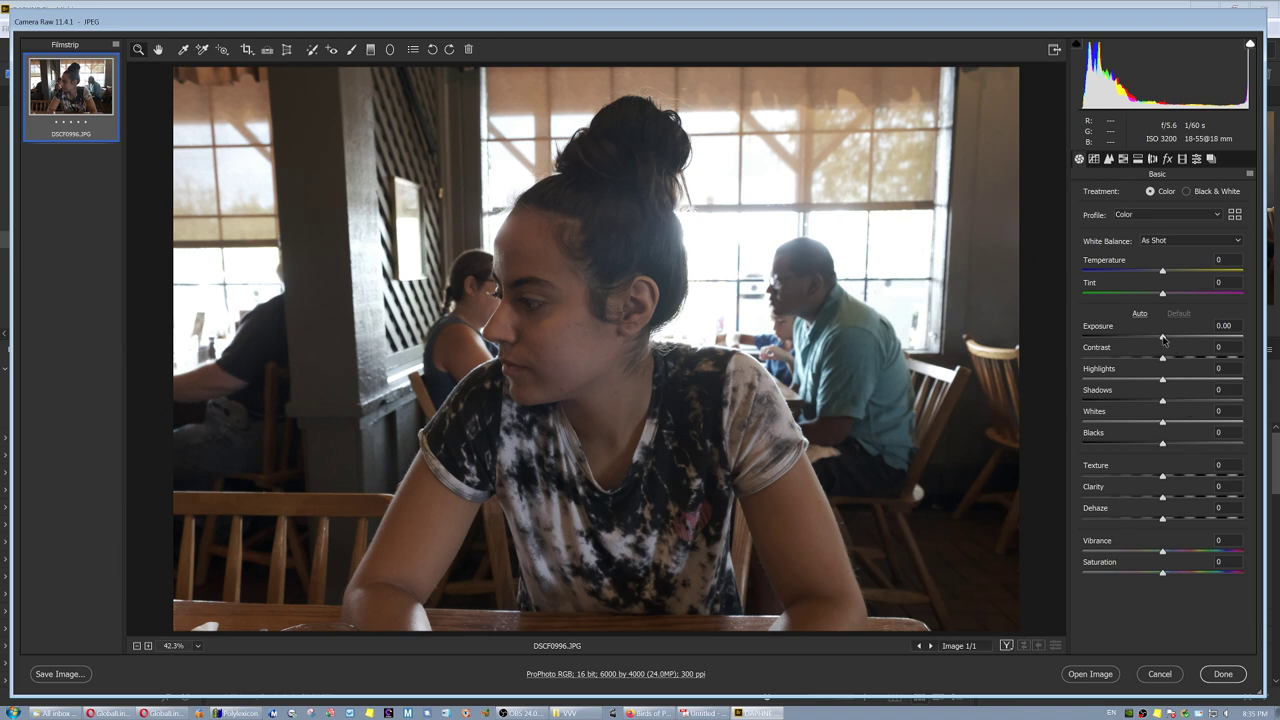
Set DSCF0996.JPG to Highlights -62, Exposure +0.40 and Shadows +10.
{"action": "left_click_drag", "start_coordinate": [1163, 379], "coordinate": [1117, 383]}
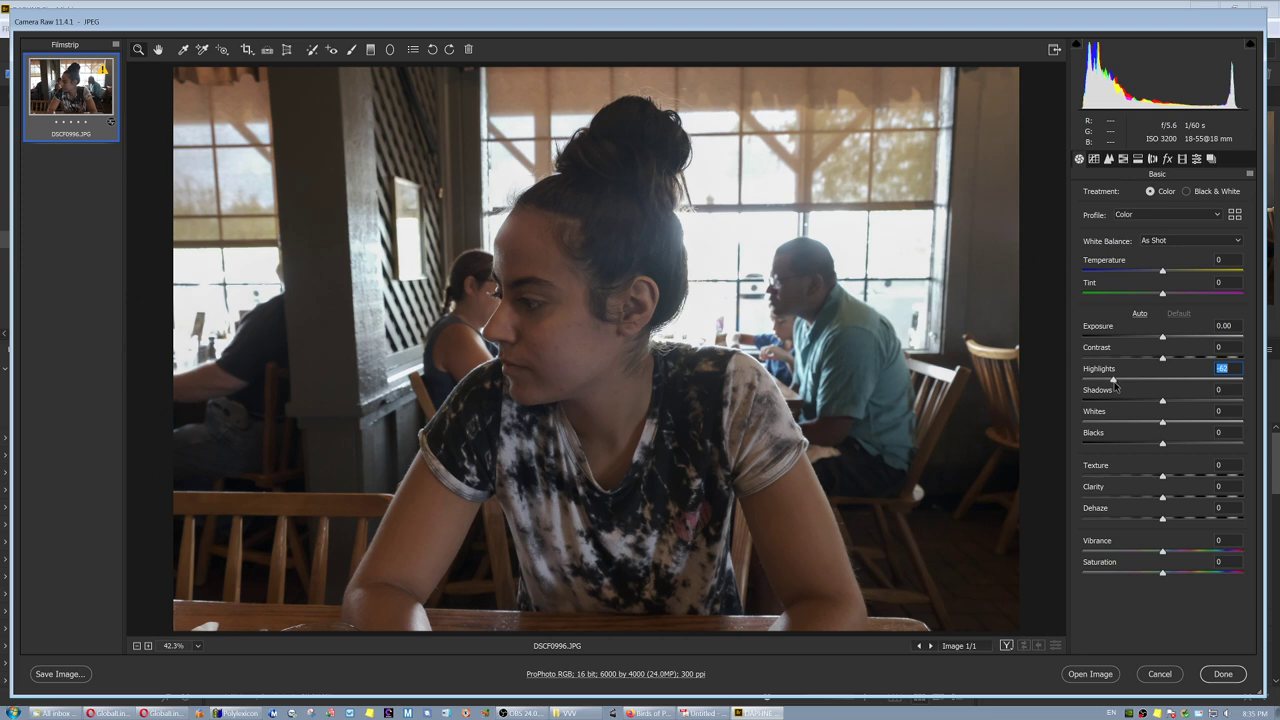
{"action": "left_click_drag", "start_coordinate": [1117, 386], "coordinate": [1113, 386]}
{"action": "left_click_drag", "start_coordinate": [1162, 338], "coordinate": [1174, 343]}
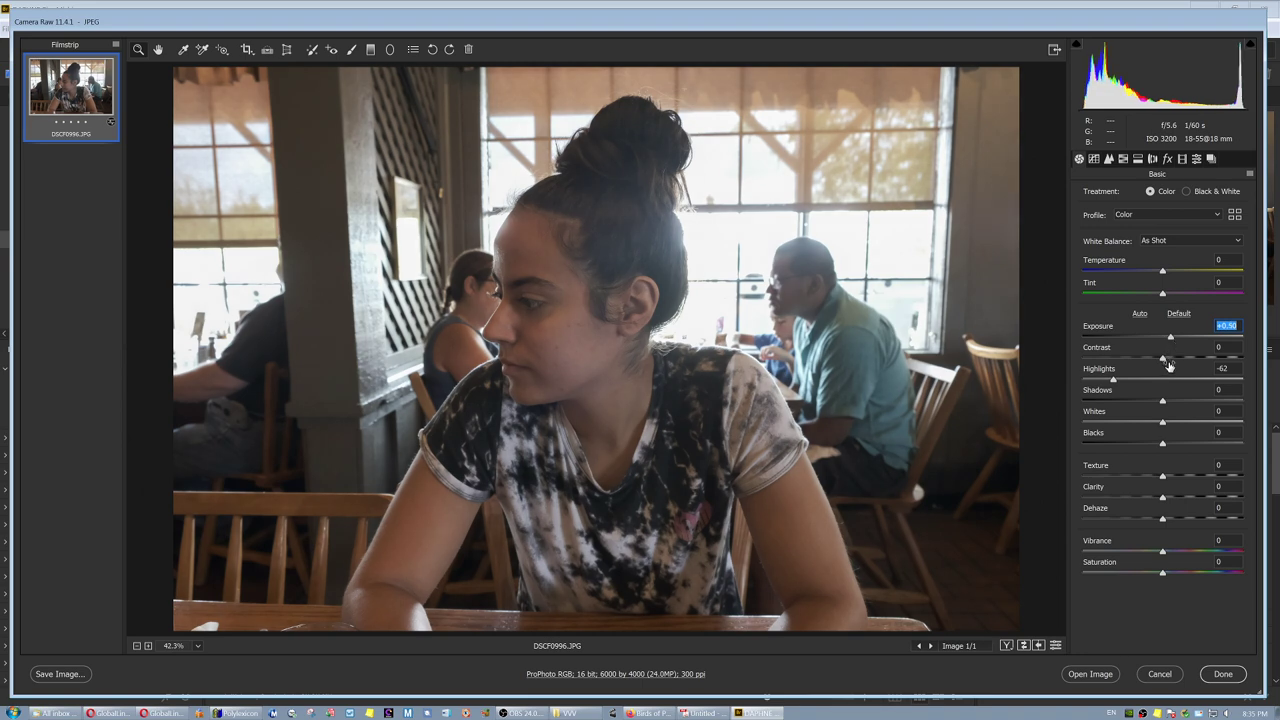
{"action": "left_click_drag", "start_coordinate": [1163, 401], "coordinate": [1173, 403]}
{"action": "left_click_drag", "start_coordinate": [1171, 339], "coordinate": [1168, 339]}
Adjust the restaurant photo's HSL Oranges luminance to +19.
{"action": "left_click", "coordinate": [1126, 160]}
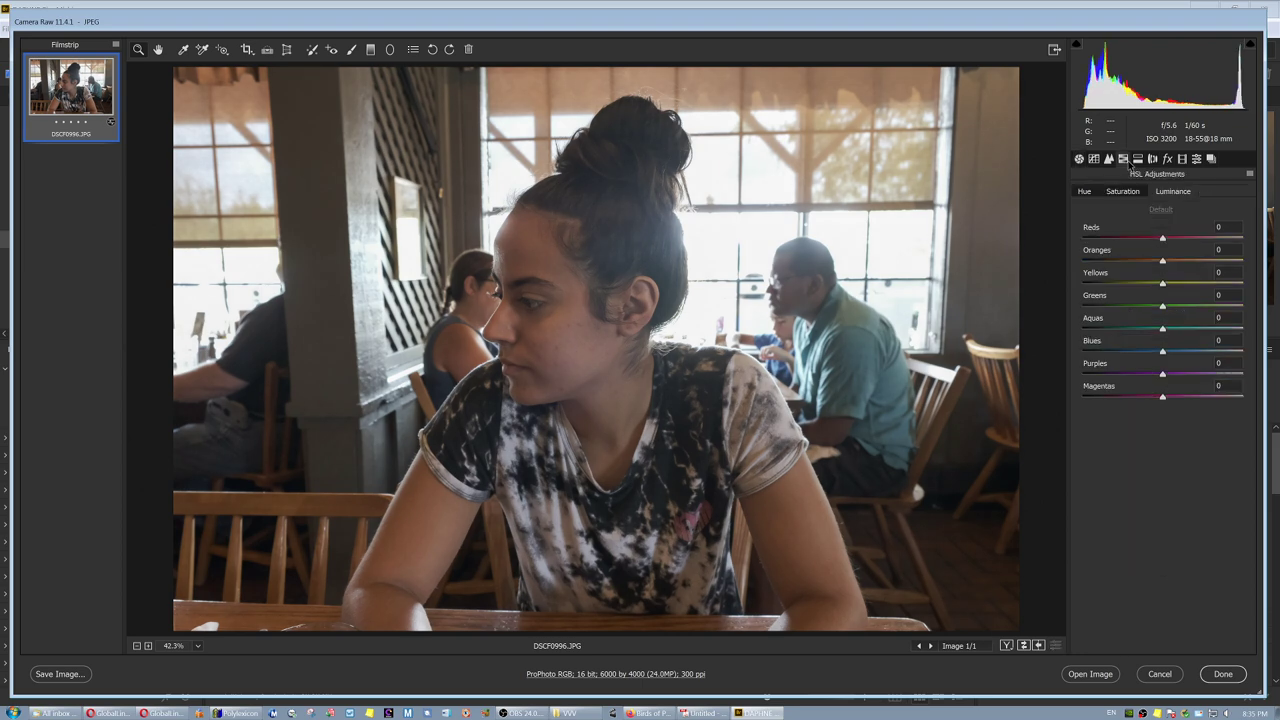
{"action": "left_click", "coordinate": [1136, 193]}
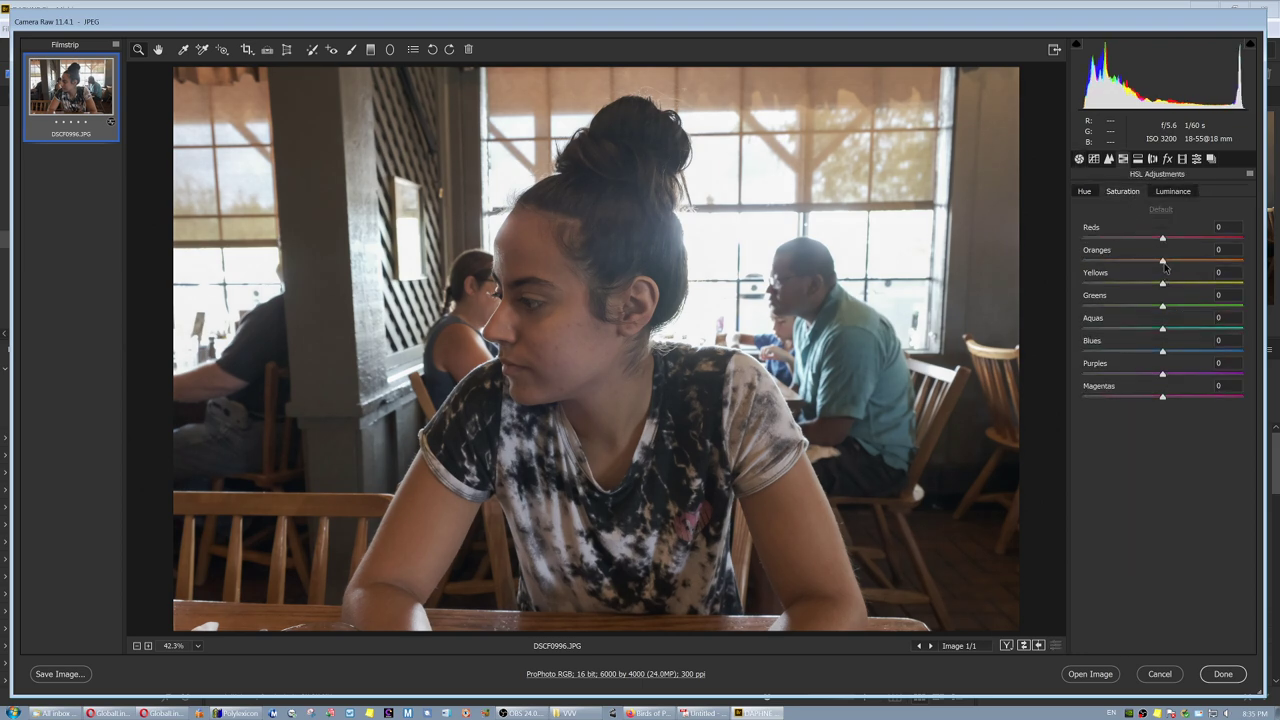
{"action": "left_click_drag", "start_coordinate": [1165, 268], "coordinate": [1180, 263]}
{"action": "double_click", "coordinate": [1165, 259]}
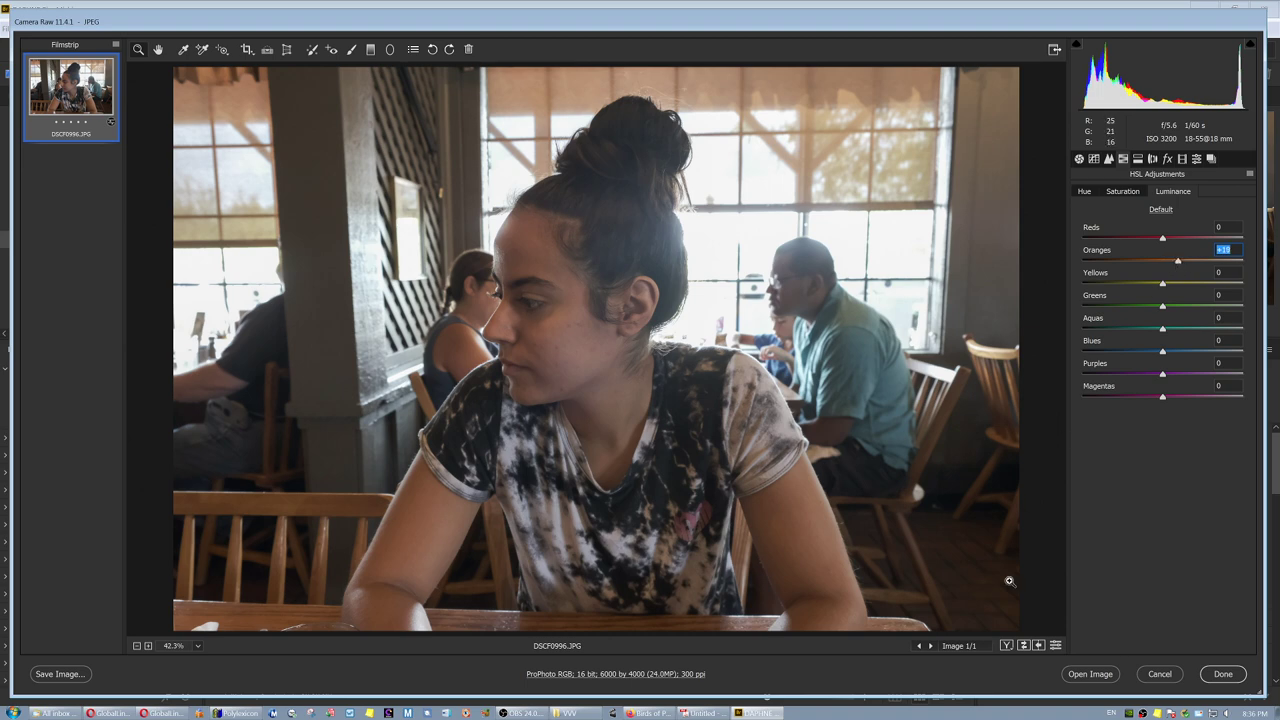
Show the Before/After comparison zoomed in to 66.7% on her face.
{"action": "left_click", "coordinate": [1006, 645]}
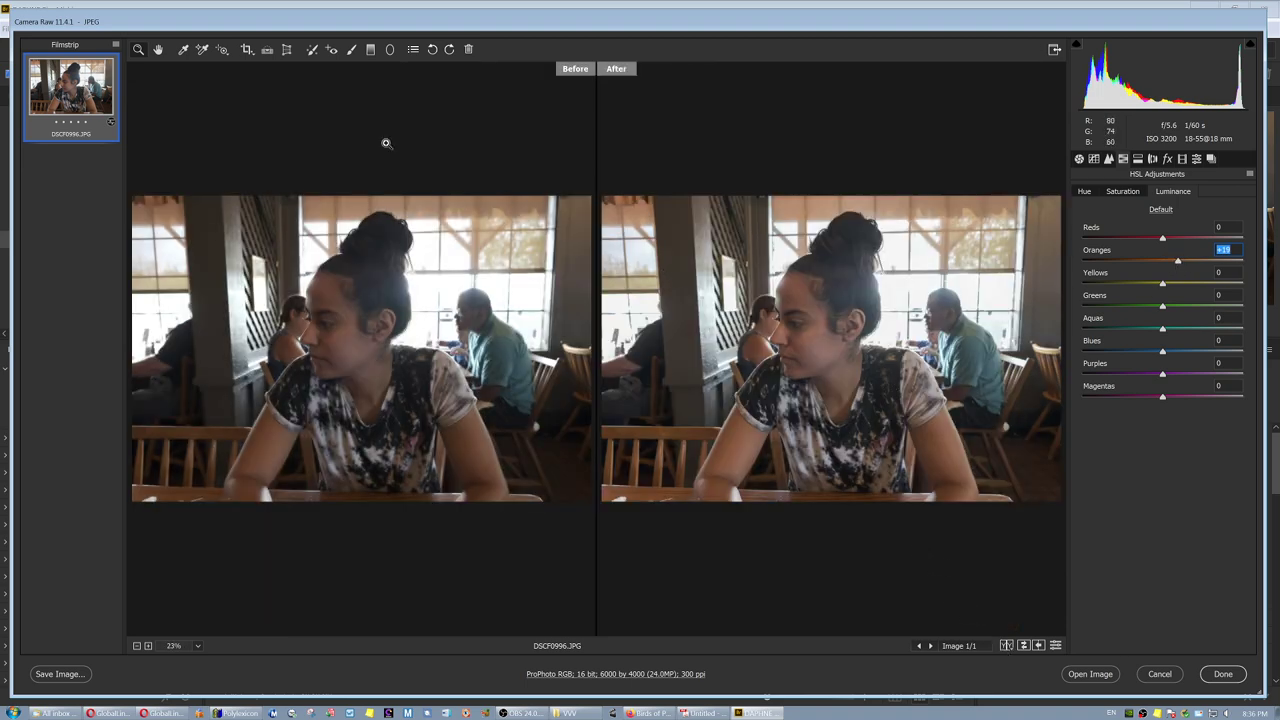
{"action": "left_click", "coordinate": [765, 316]}
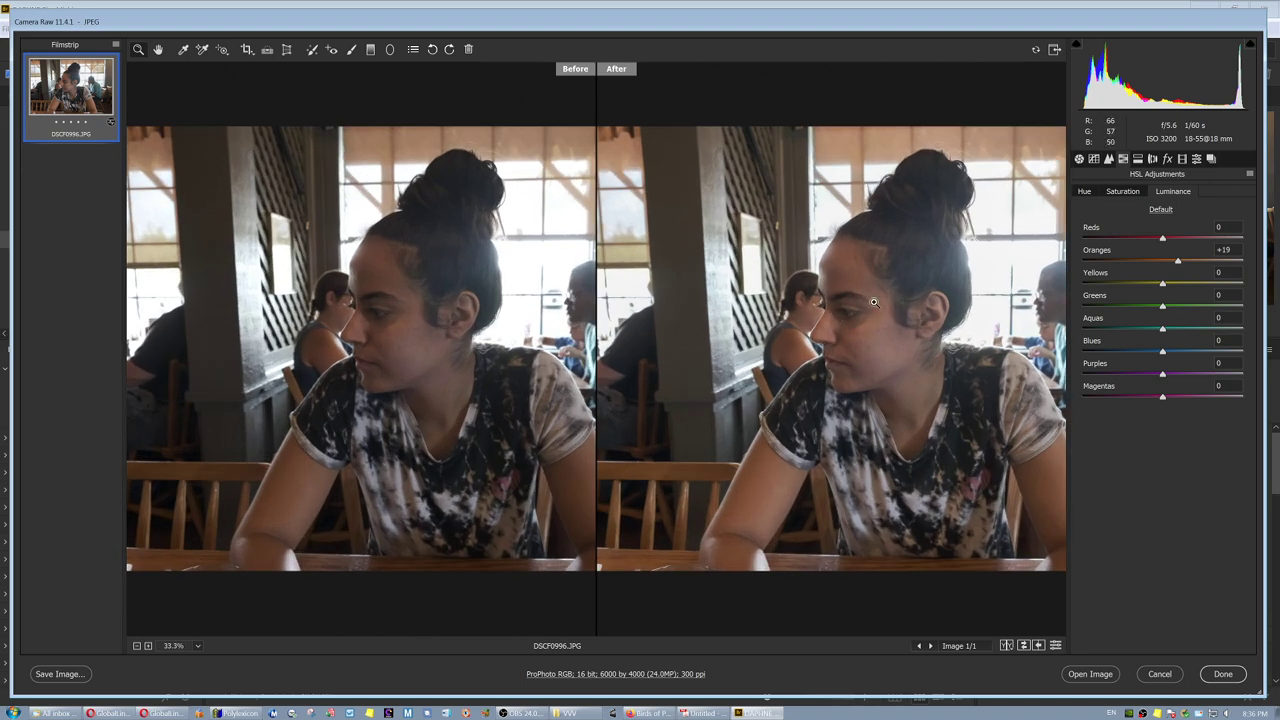
{"action": "left_click", "coordinate": [898, 297]}
Zoom in further on the woman's face.
{"action": "left_click", "coordinate": [915, 291]}
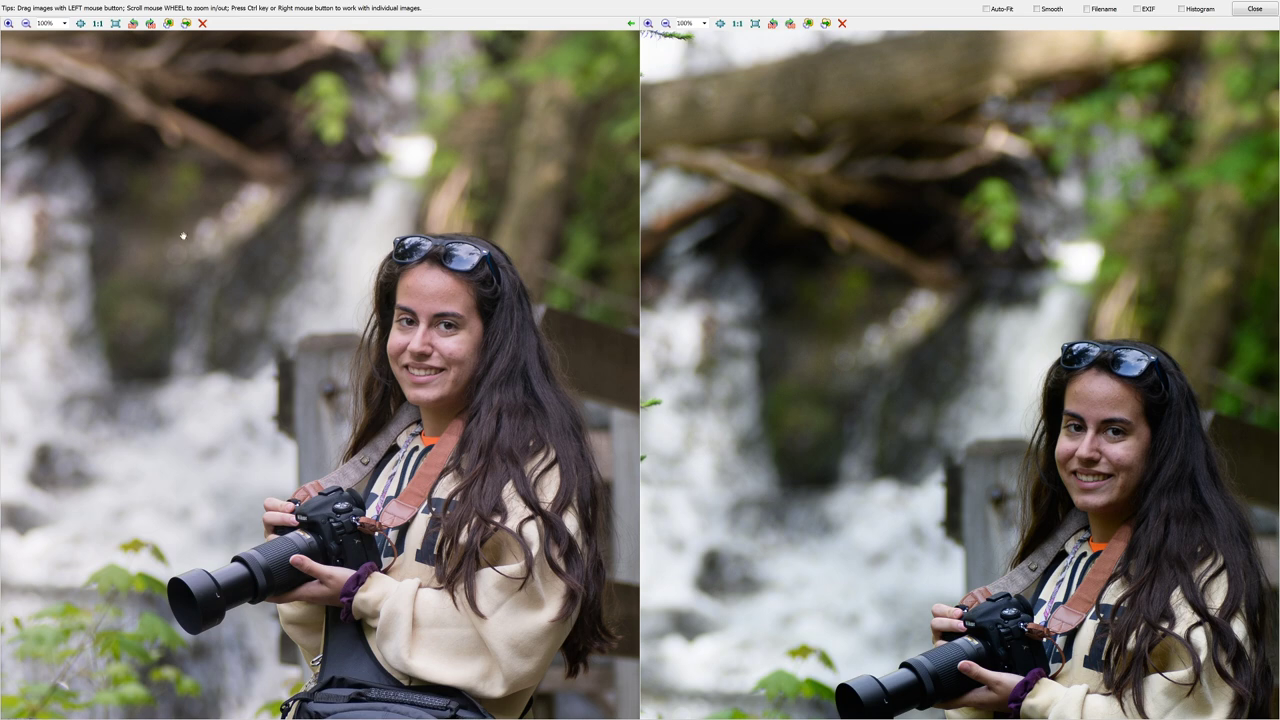
Pan both synced waterfall photos down across the fir branches.
{"action": "left_click_drag", "start_coordinate": [160, 254], "coordinate": [986, 429]}
{"action": "left_click_drag", "start_coordinate": [370, 230], "coordinate": [400, 414]}
{"action": "left_click_drag", "start_coordinate": [412, 366], "coordinate": [415, 420]}
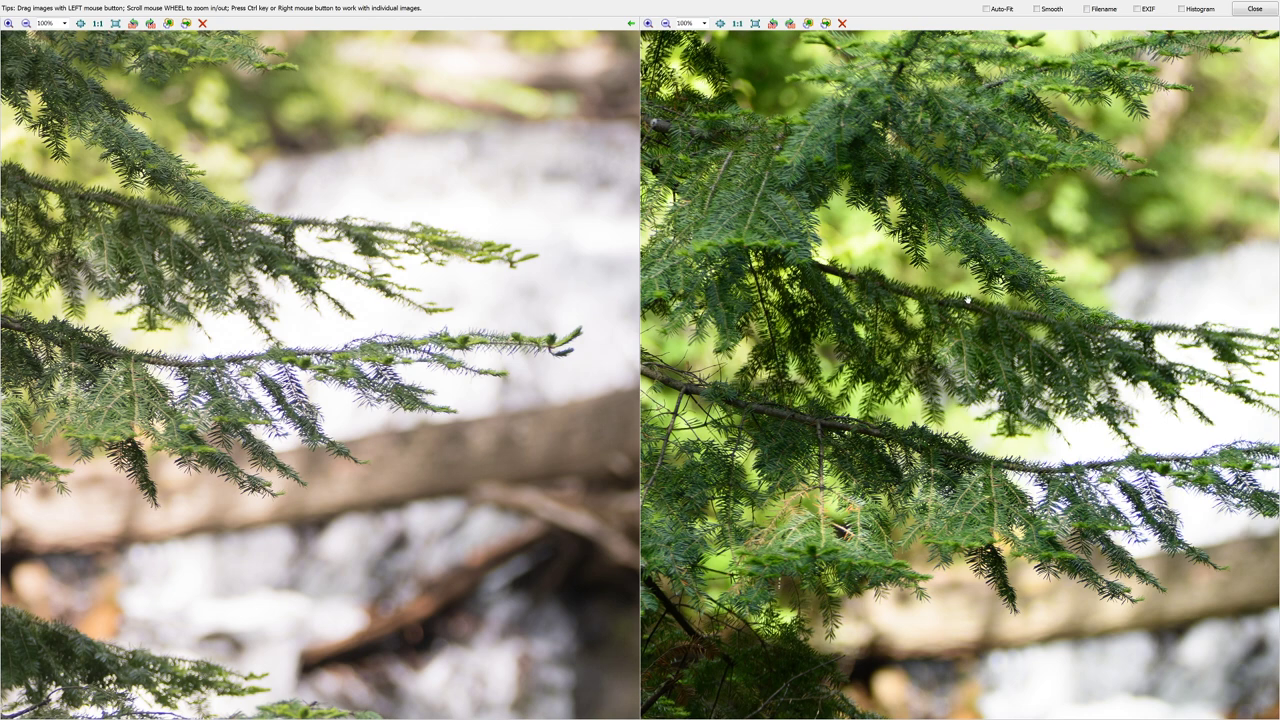
Scroll to show both complete photos of the woman on the wooden stairs.
{"action": "scroll", "coordinate": [957, 336], "scroll_direction": "down", "scroll_amount": 2}
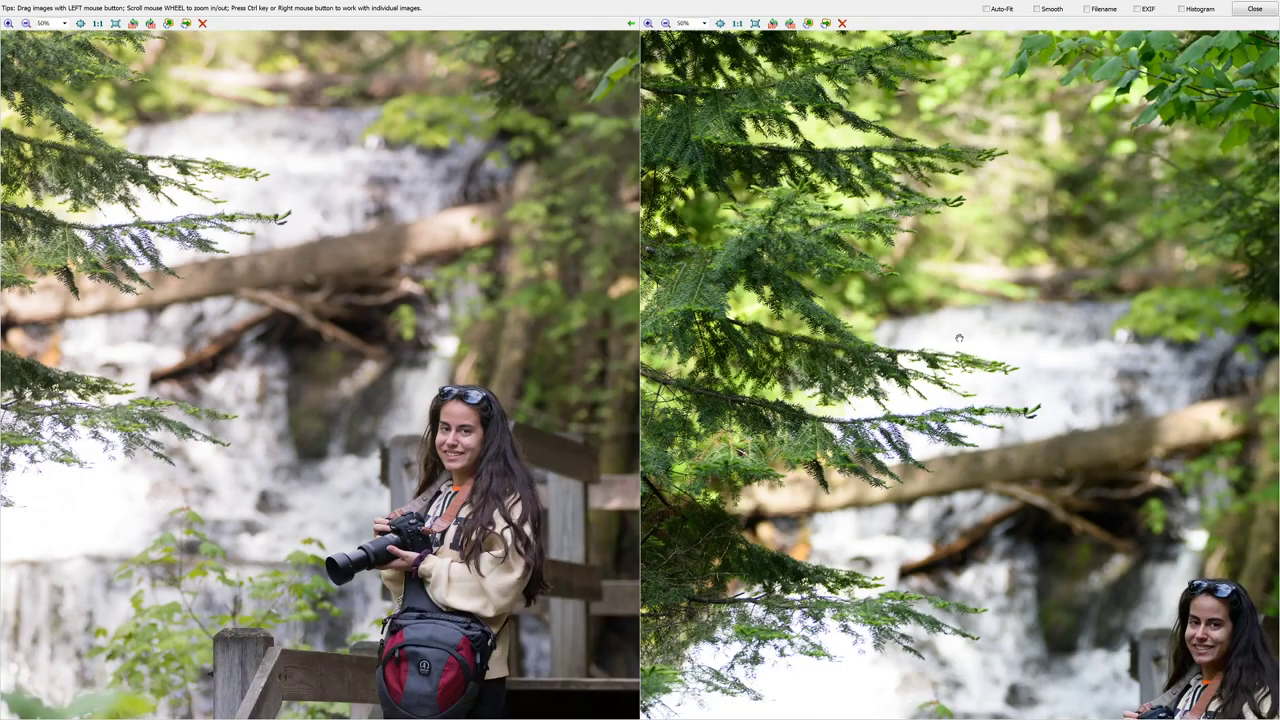
{"action": "scroll", "coordinate": [958, 338], "scroll_direction": "down", "scroll_amount": 1}
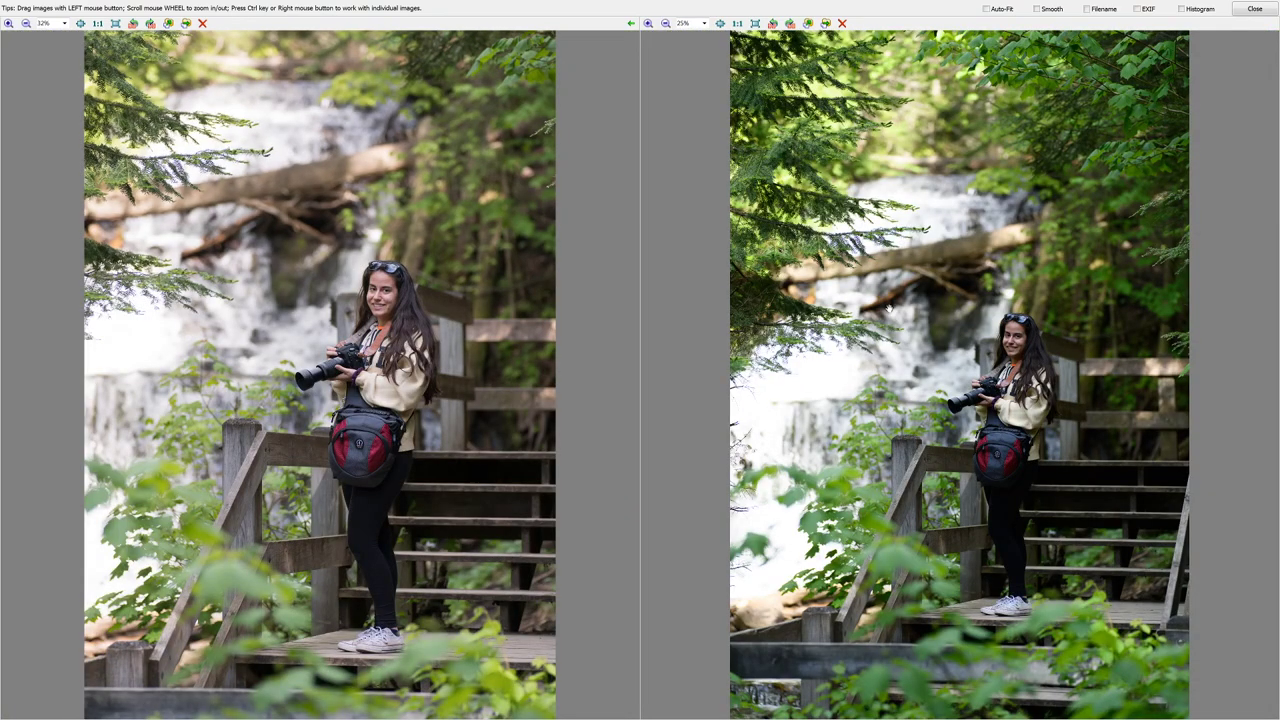